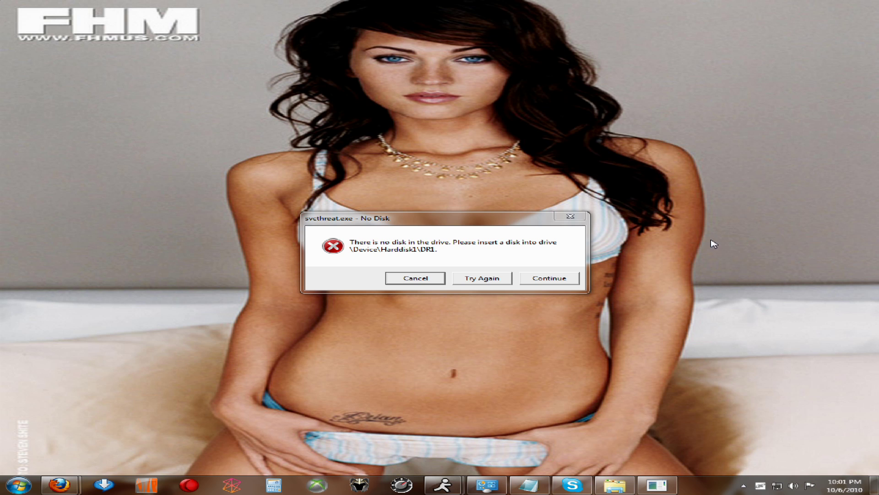
- Clear the svcthreat.exe No Disk error dialog out of the middle of the desktop
left_click(548, 280)
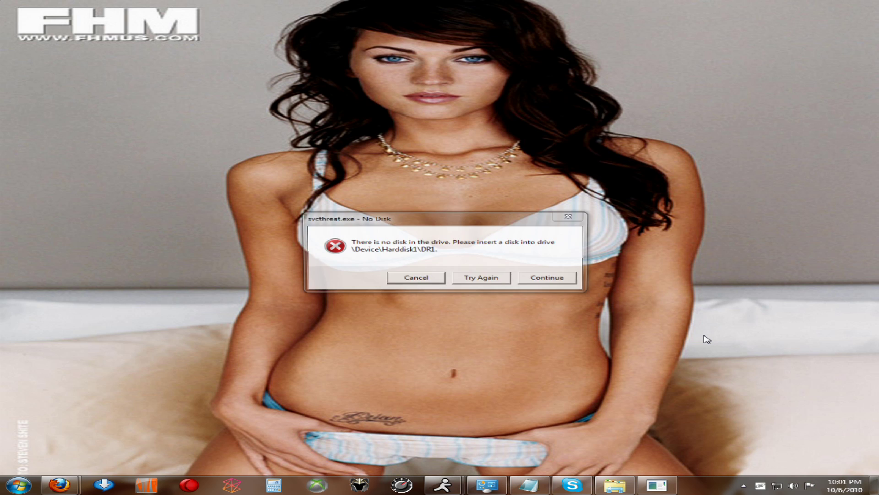
left_click(309, 219)
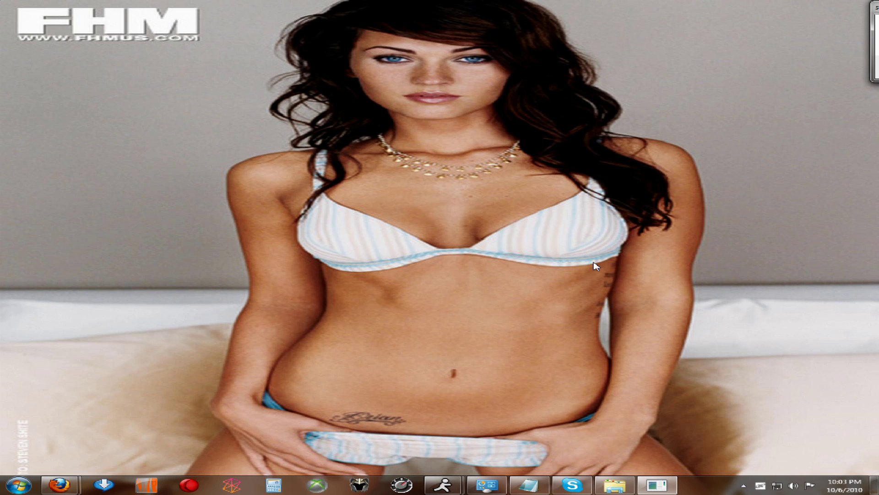
- Look in the MR MAC (L:) drive at the Tor Browser folder and the tor-browser-1.3.9_en-US self-extracting archive, cancelling the extraction
left_click(612, 485)
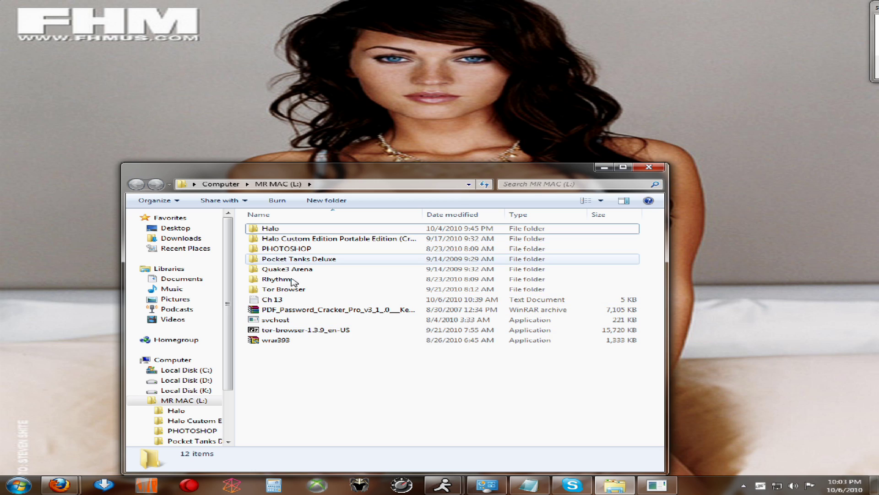
double_click(294, 290)
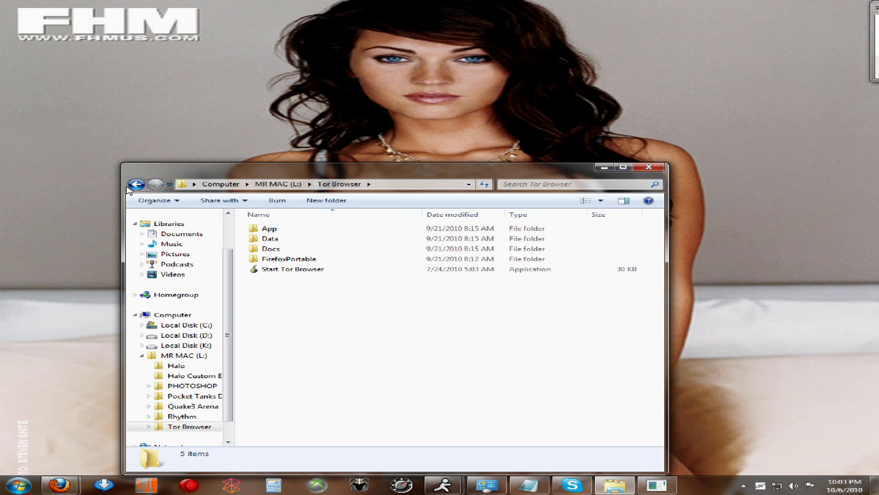
left_click(129, 186)
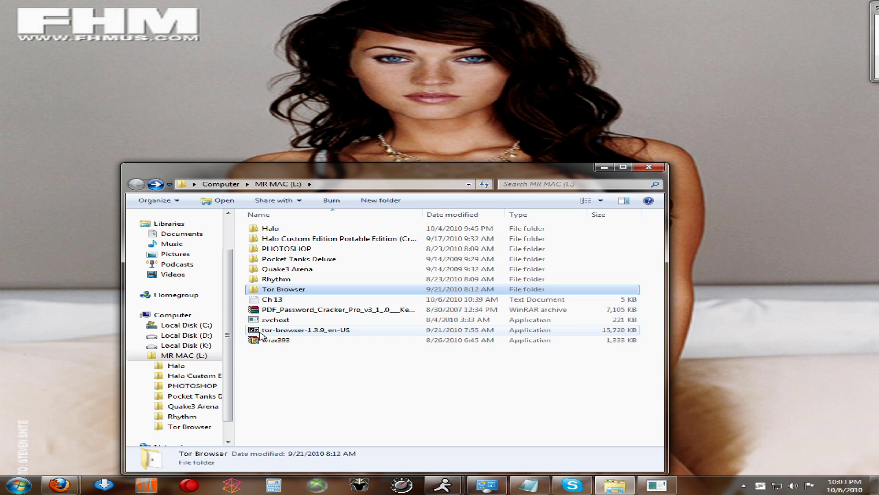
left_click(323, 334)
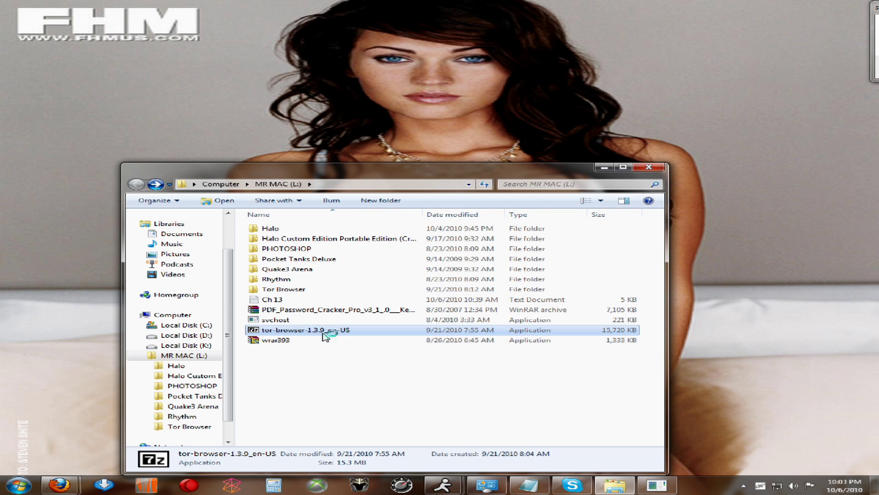
double_click(323, 333)
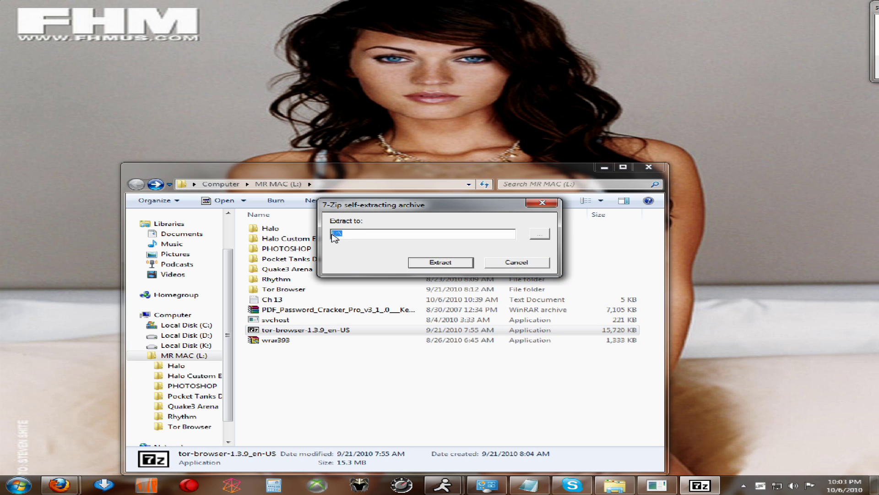
left_click(522, 262)
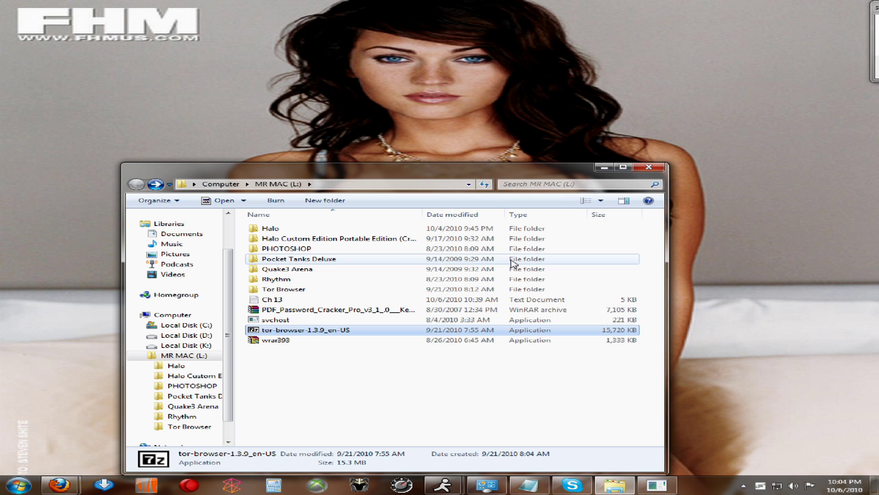
- Launch Start Tor Browser from the Tor Browser folder and minimize the folder window, keeping the Vidalia Control Panel in view
double_click(344, 289)
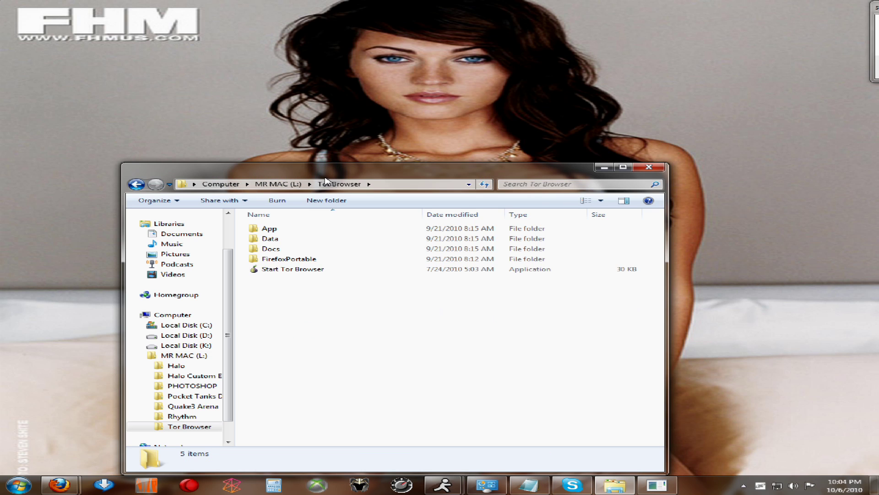
double_click(287, 259)
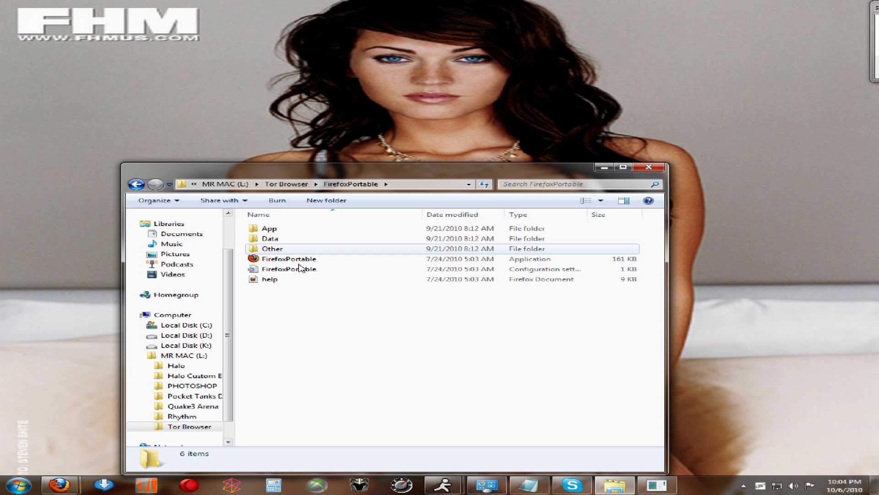
left_click(136, 185)
double_click(285, 270)
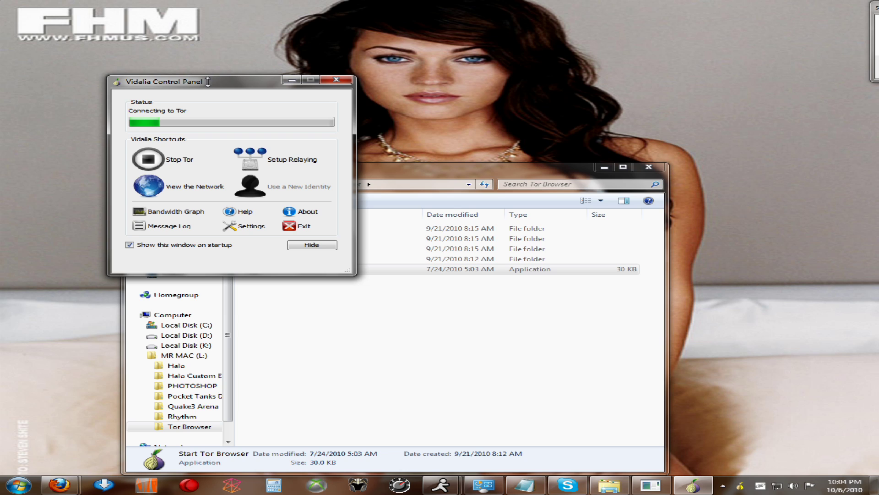
left_click(605, 167)
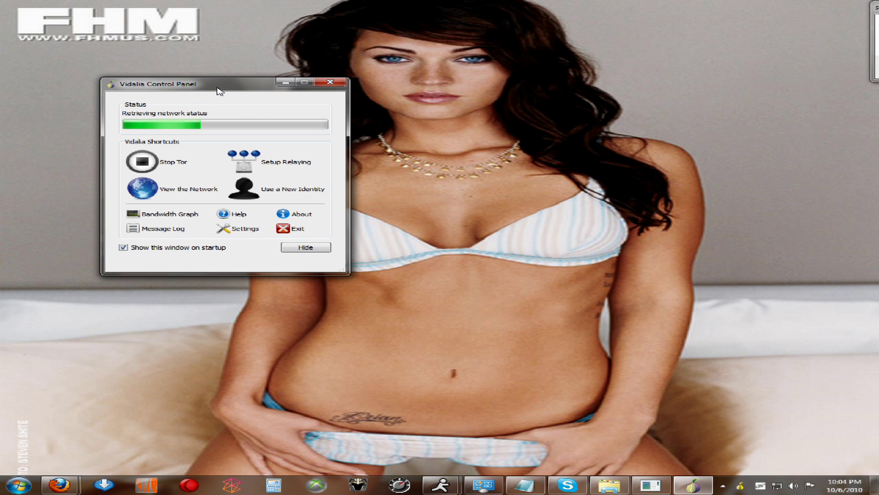
left_click_drag(220, 91, 218, 120)
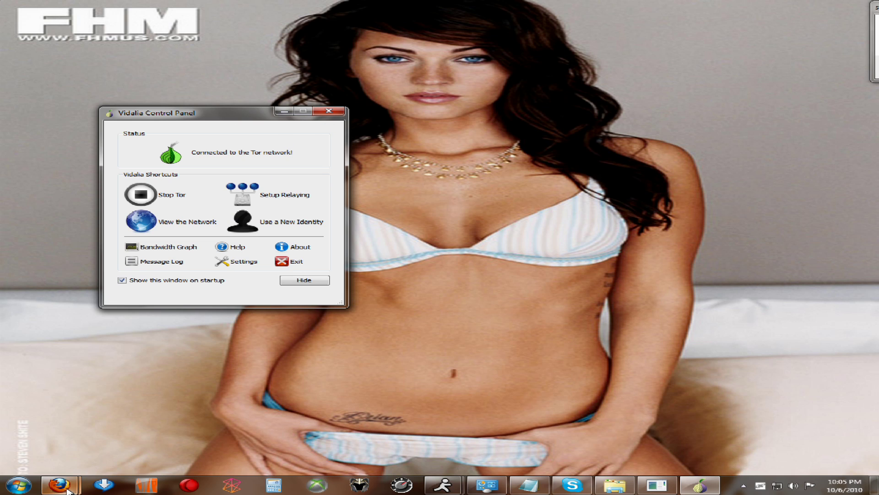
- Rearrange the Firefox and Vidalia Control Panel windows and reload the check.torproject.org page in Firefox
mouse_move(67, 490)
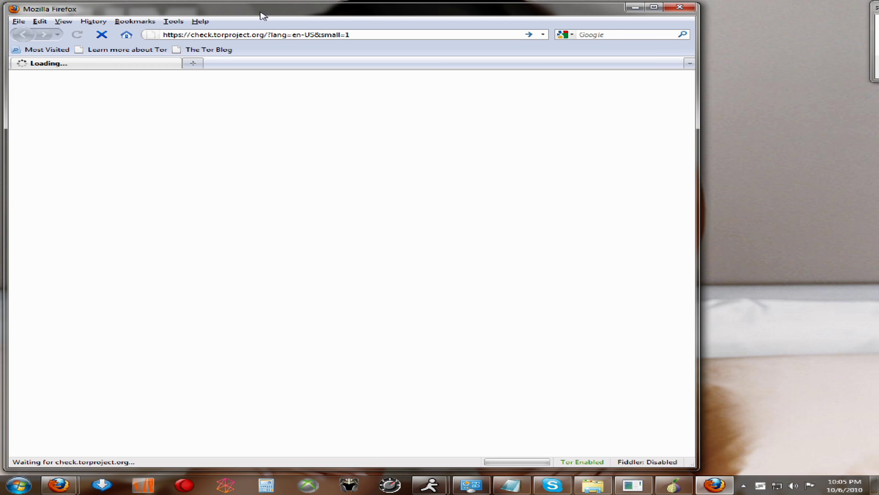
left_click_drag(264, 16, 365, 19)
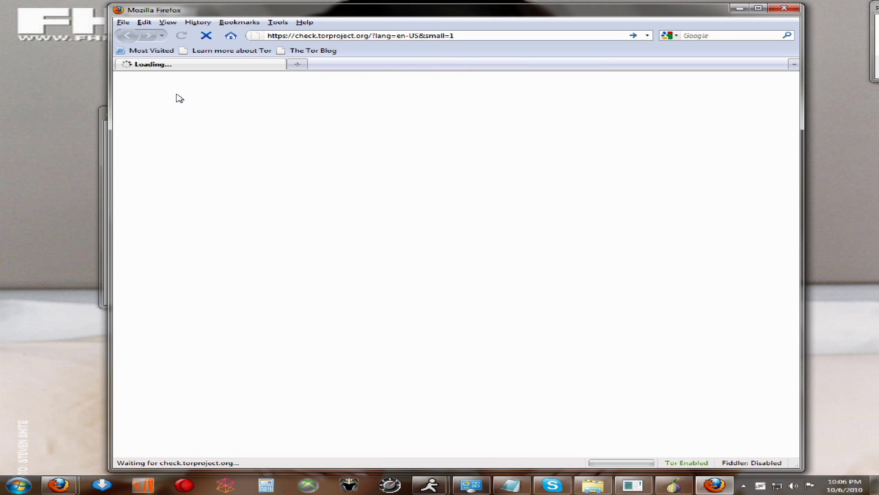
left_click(100, 113)
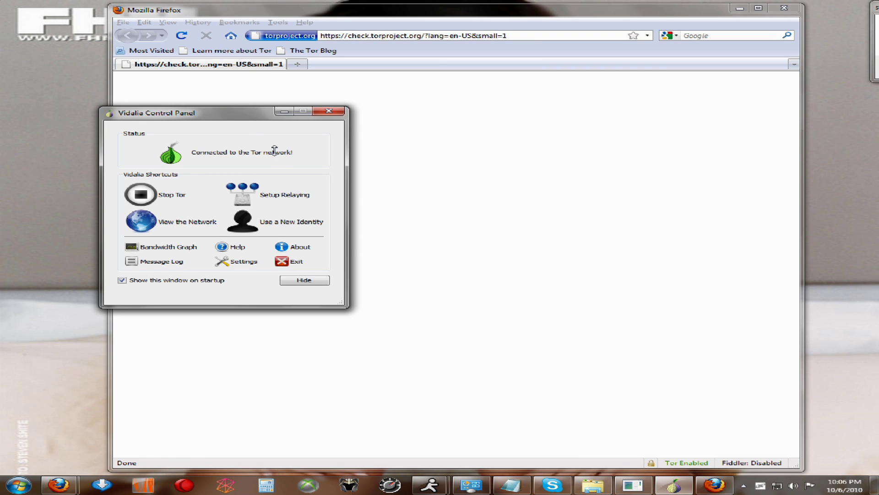
left_click_drag(238, 115, 506, 223)
left_click(371, 228)
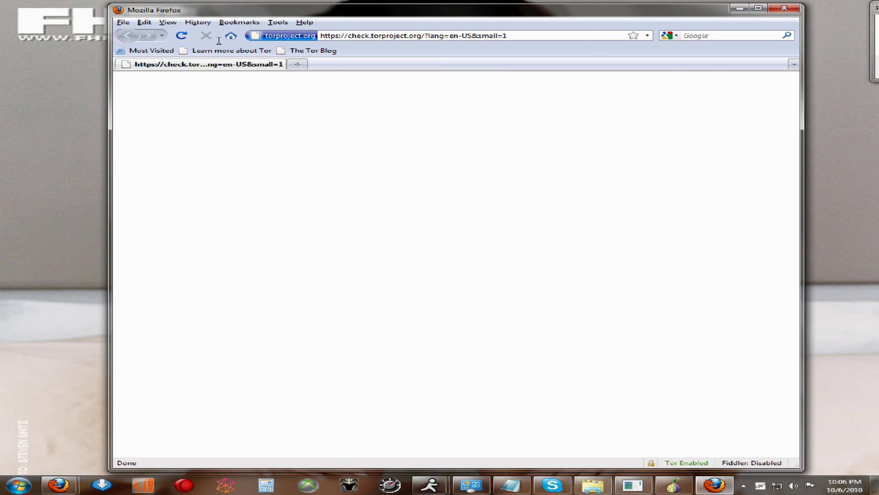
left_click(186, 39)
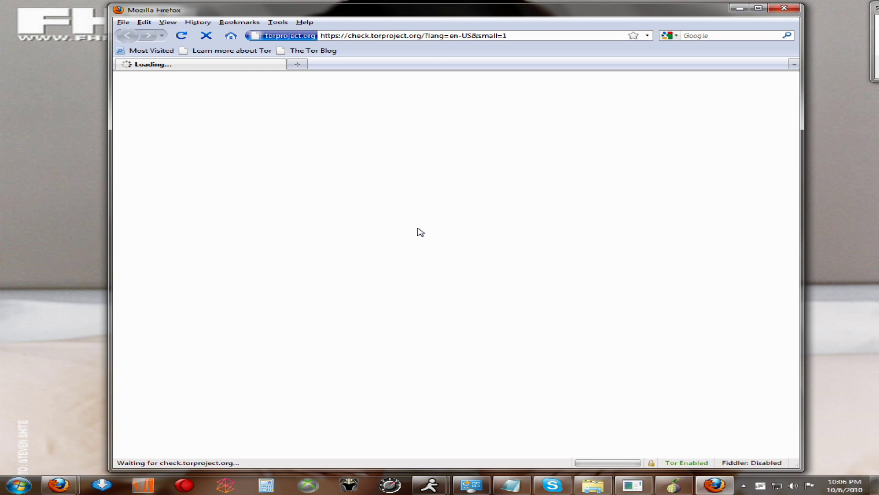
- View the Tor bandwidth graph from the Vidalia Control Panel and close it
left_click(686, 490)
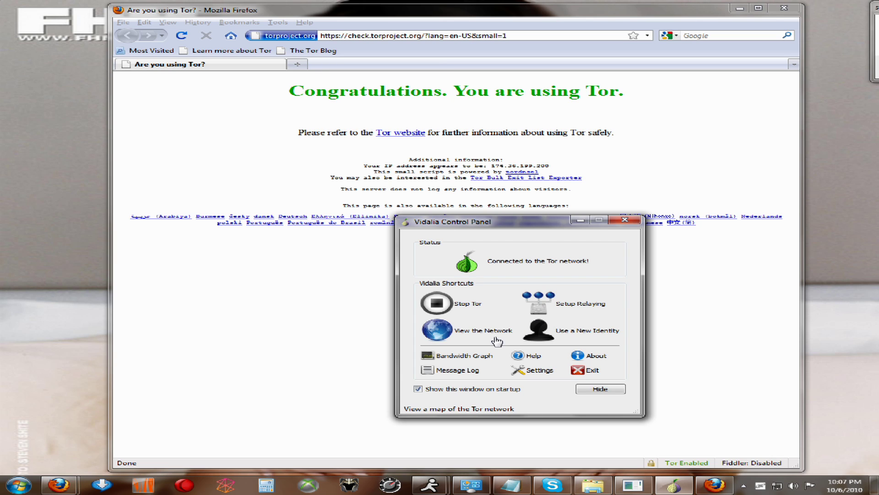
left_click(467, 360)
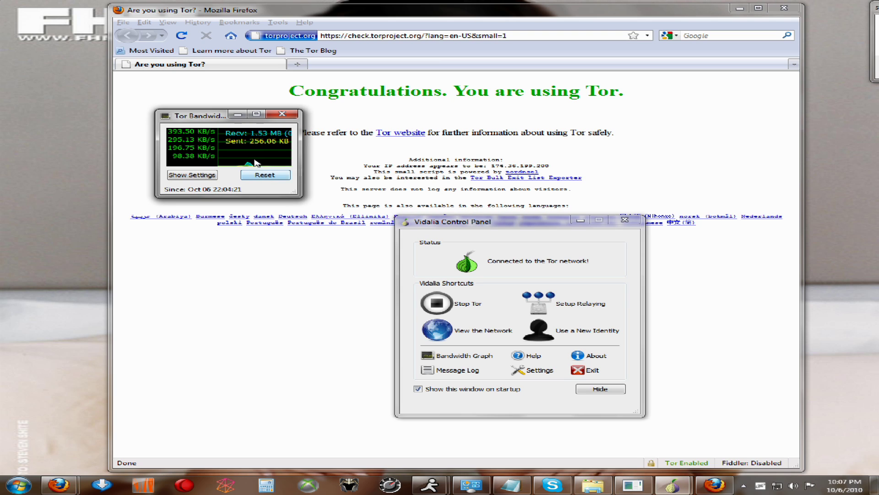
left_click(282, 117)
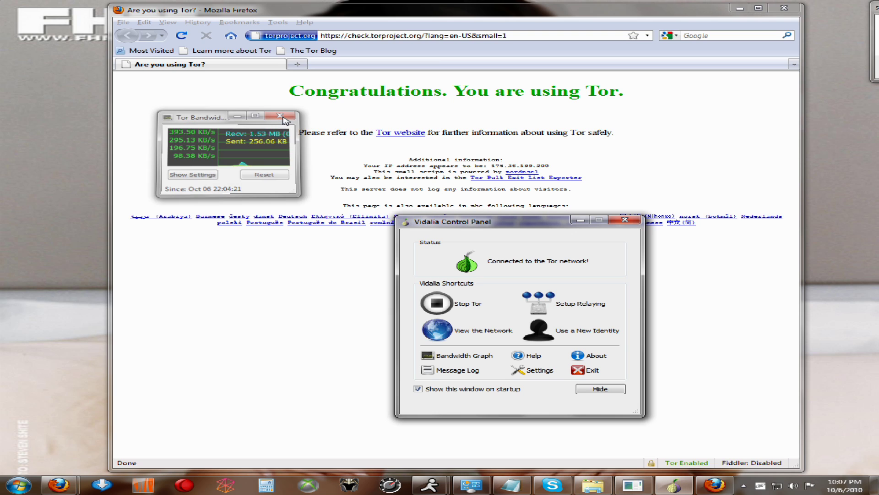
- Read through the advanced entries in Vidalia's message log and close the log
left_click(453, 371)
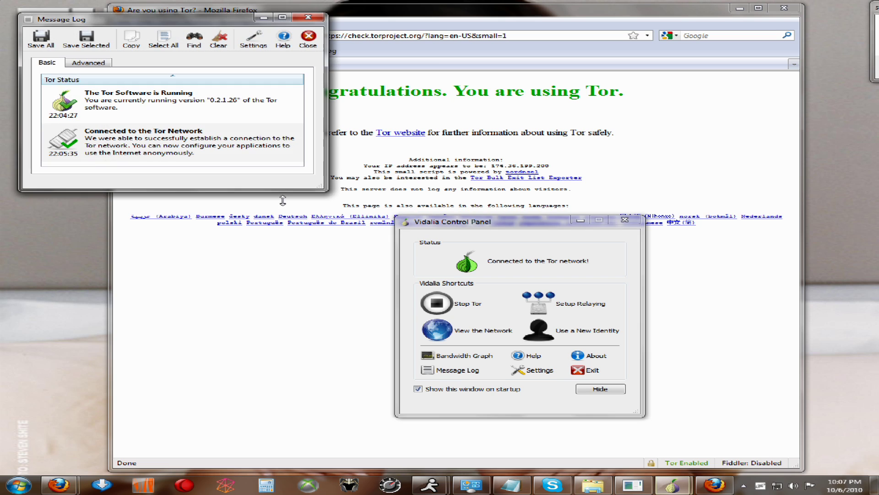
left_click(81, 64)
scroll(174, 110, "down", 8)
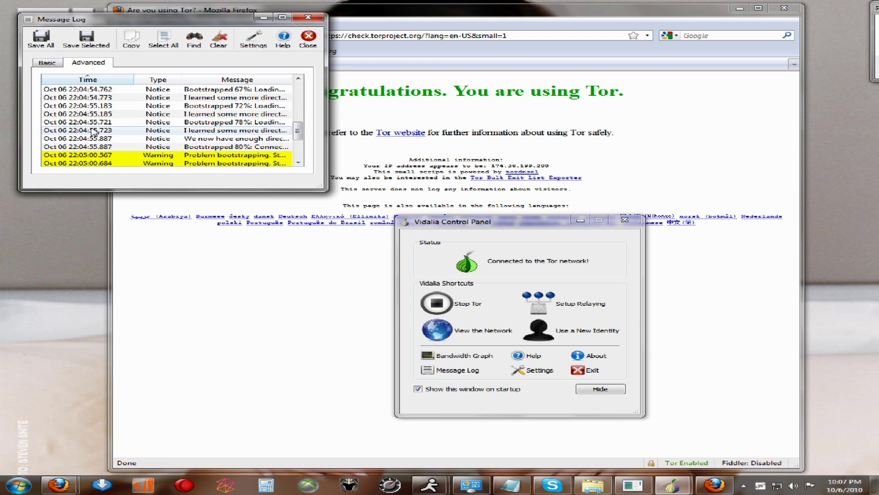
scroll(174, 110, "down", 1)
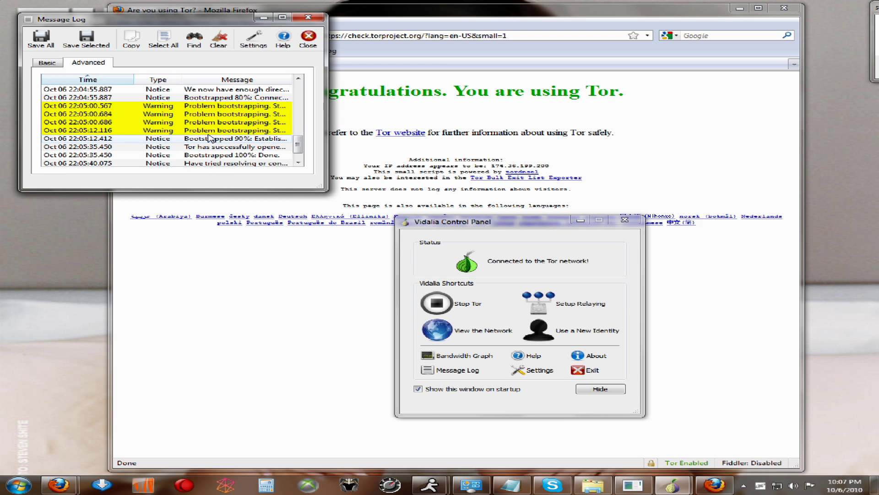
left_click(308, 18)
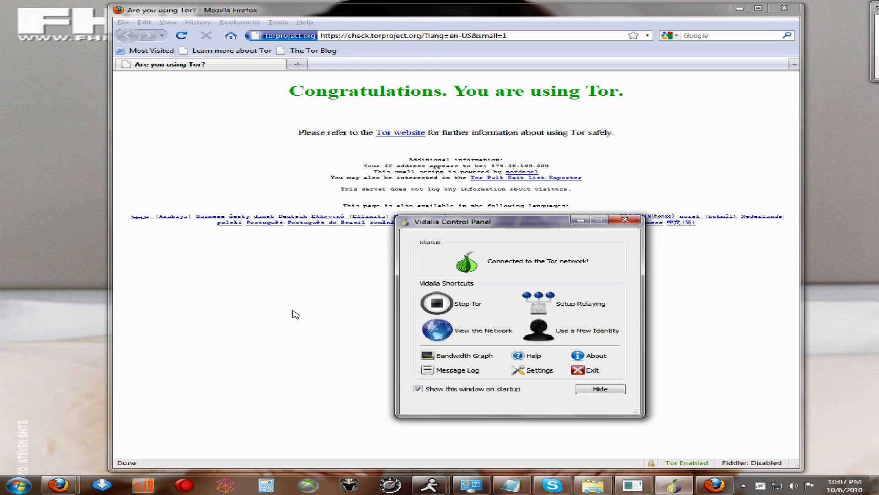
- Request the English version of the Tor check page in Firefox and minimize the browser
left_click(294, 314)
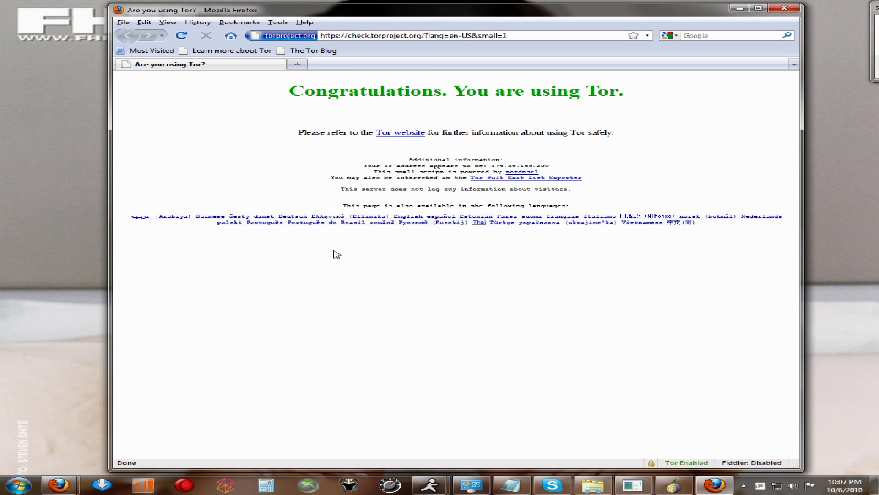
left_click(412, 218)
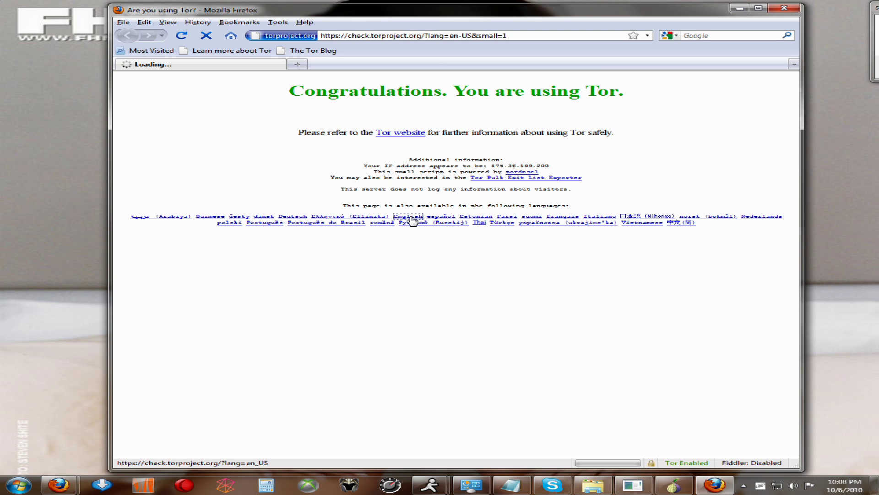
left_click(740, 8)
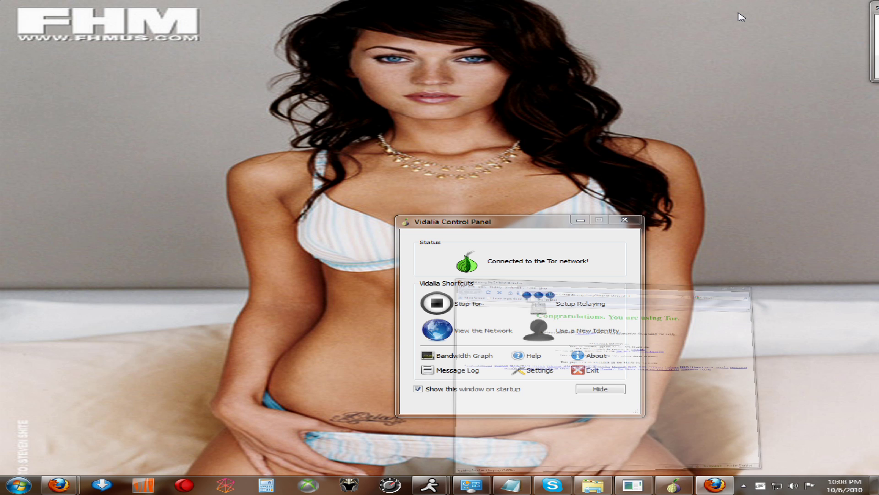
- Move the Vidalia Control Panel aside, open its settings and review the General, Network, Sharing, Services and Appearance pages
left_click_drag(519, 222, 155, 51)
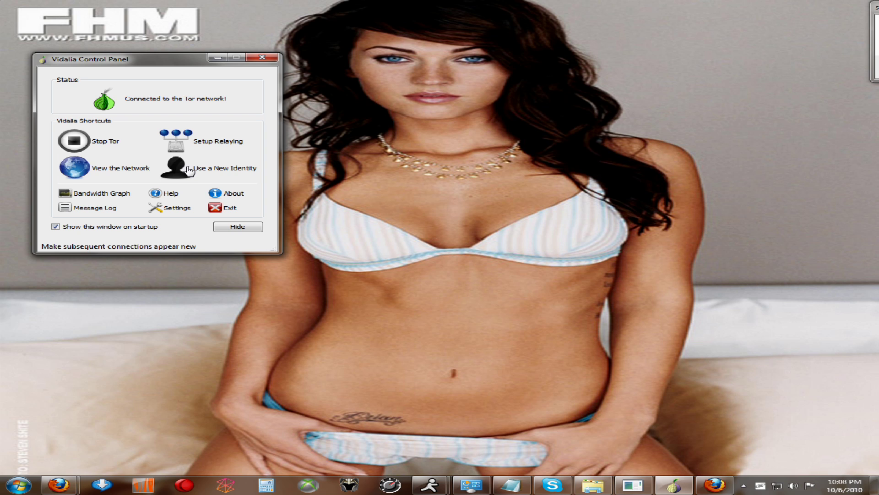
left_click(164, 211)
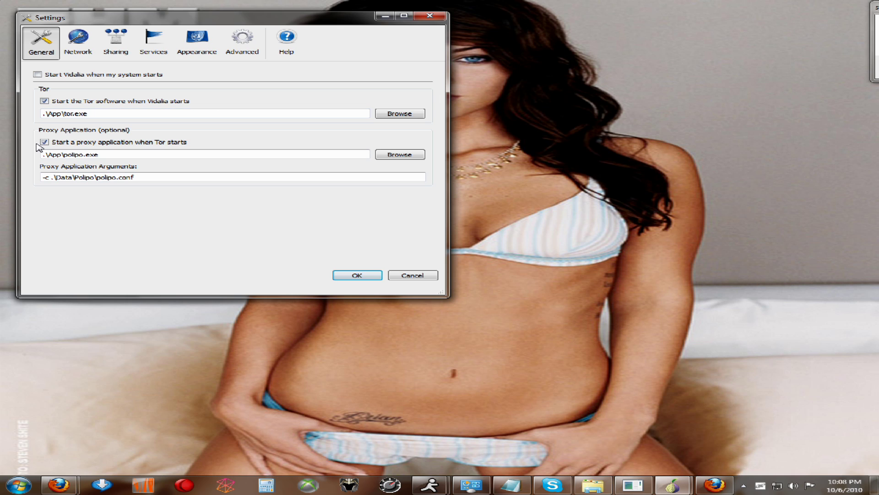
left_click(78, 41)
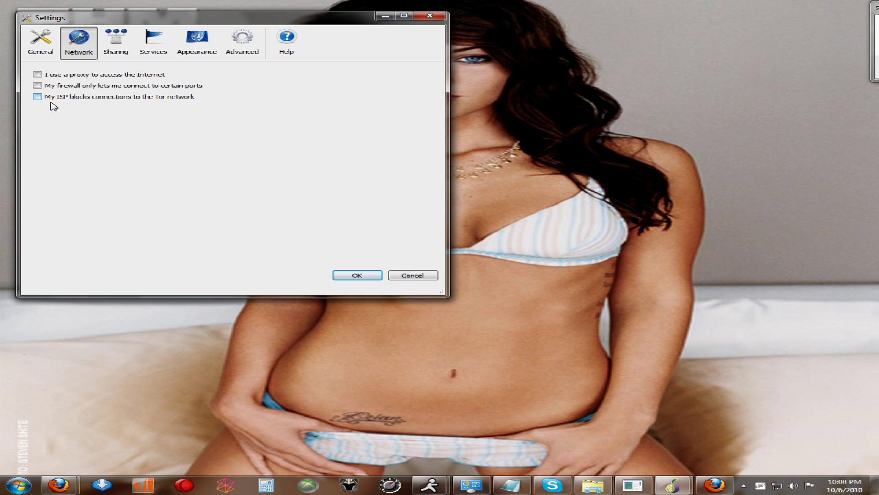
left_click(116, 41)
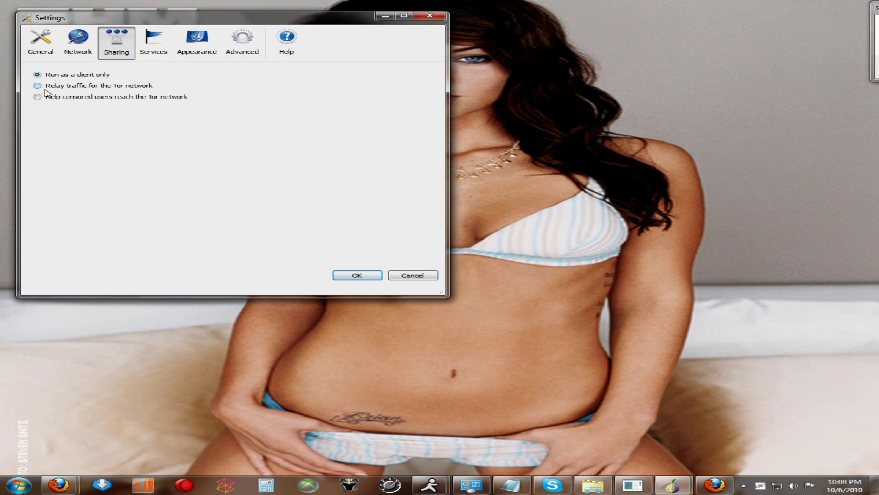
left_click(149, 45)
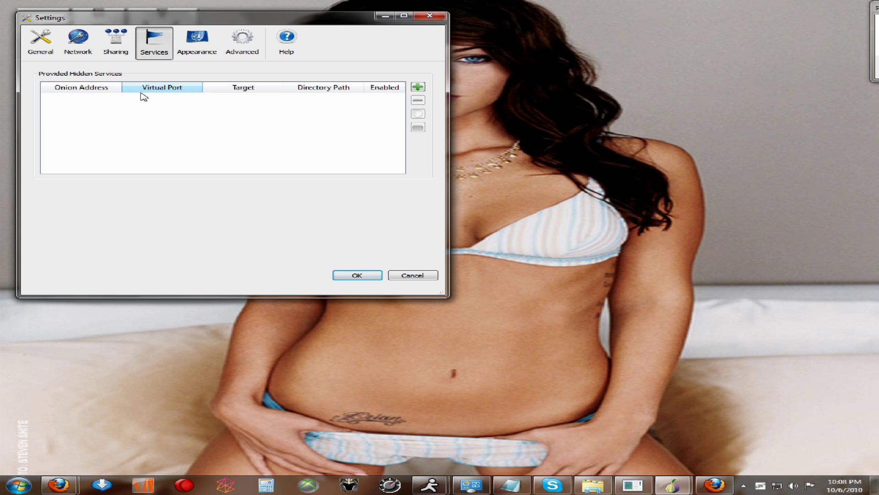
left_click(204, 51)
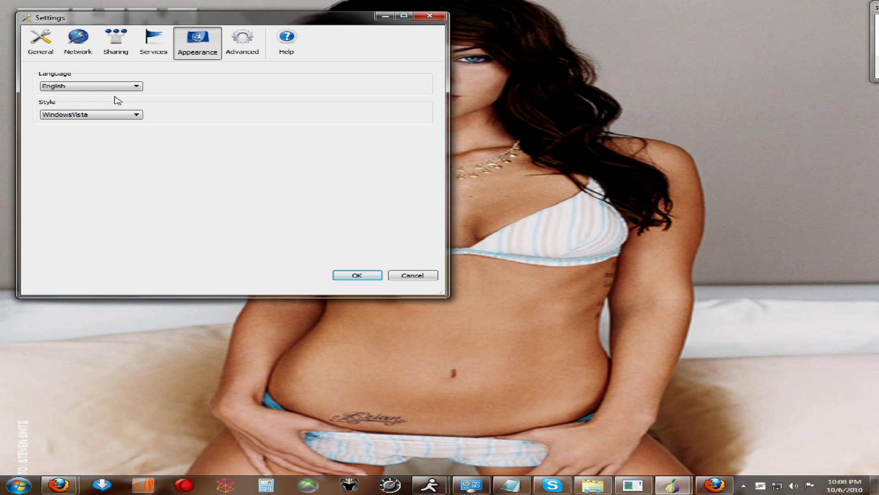
- Try the WindowsXP interface style and set the style back to WindowsVista
left_click(88, 116)
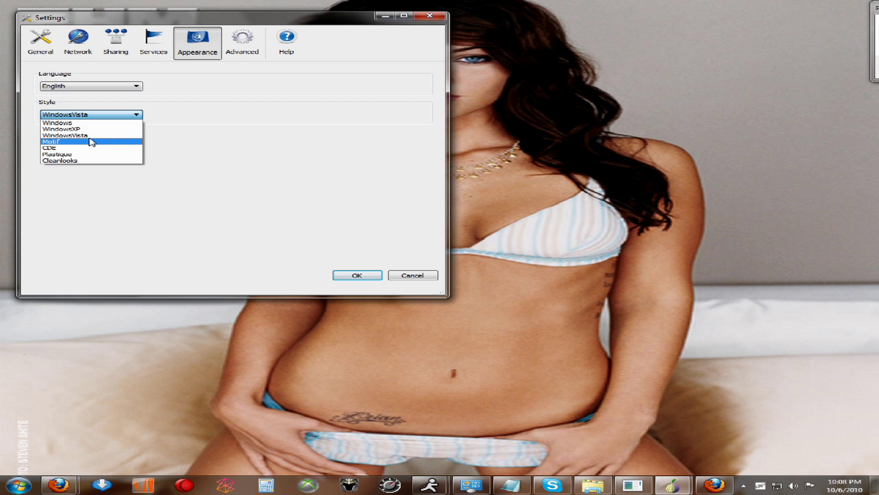
left_click(90, 128)
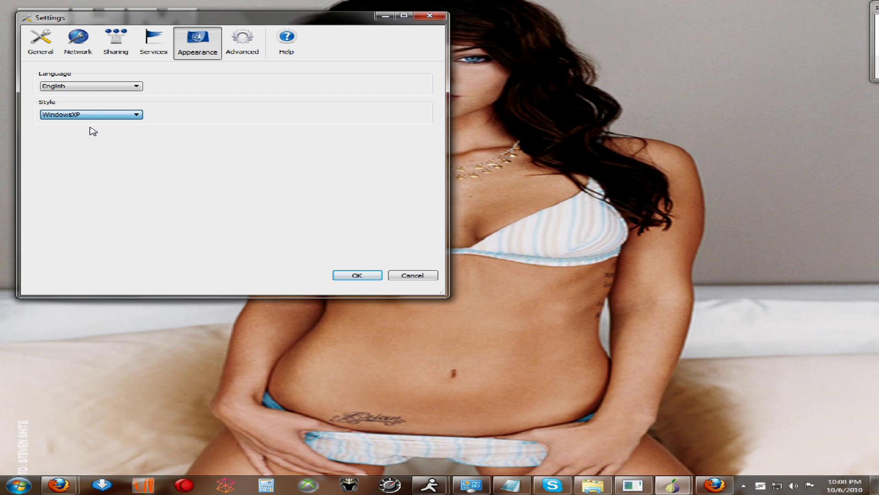
left_click(89, 115)
left_click(84, 130)
left_click(96, 115)
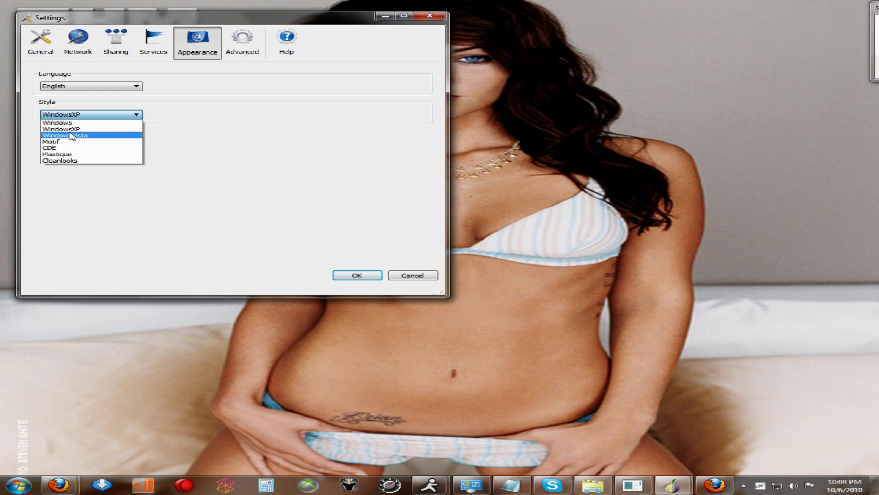
left_click(72, 136)
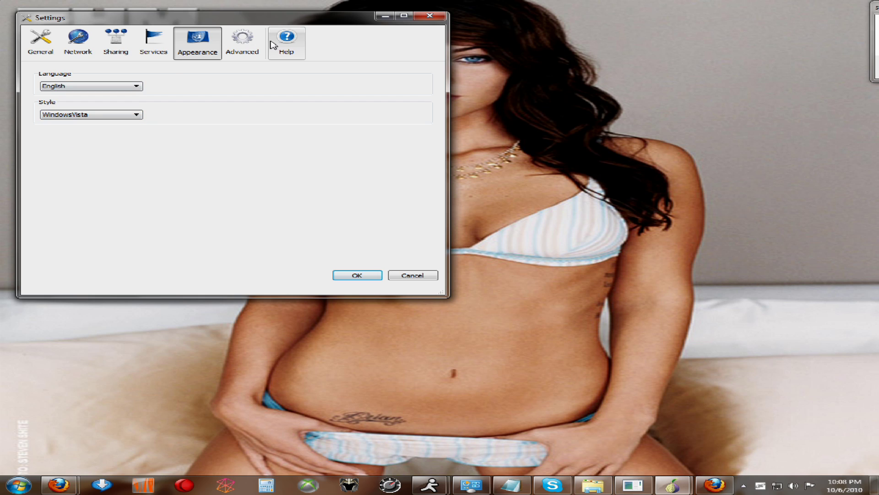
- View the Advanced settings for the control port, Tor configuration file and data directory, and cancel the settings dialog
left_click(257, 45)
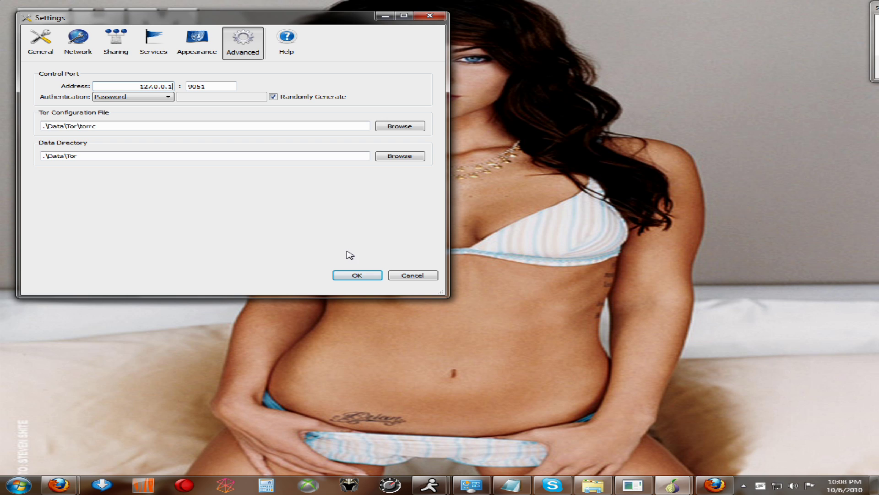
left_click(408, 276)
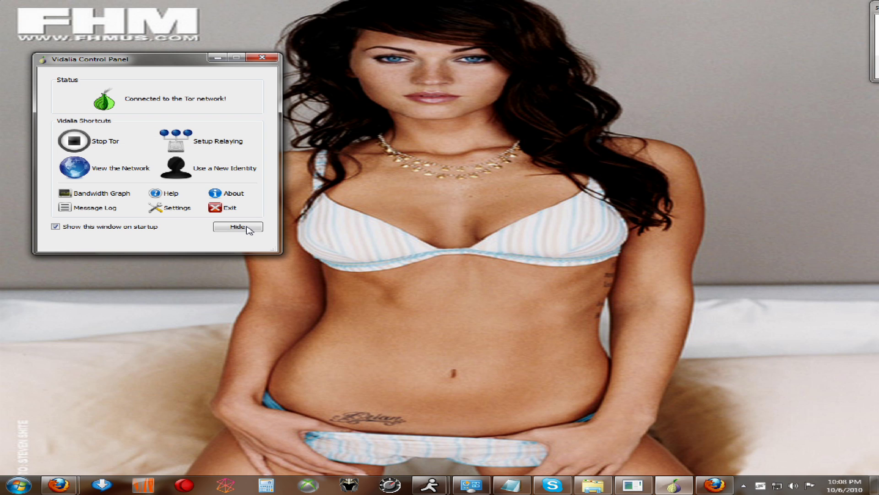
- Switch to Firefox and highlight the reported IP address on the Tor check page
left_click(715, 485)
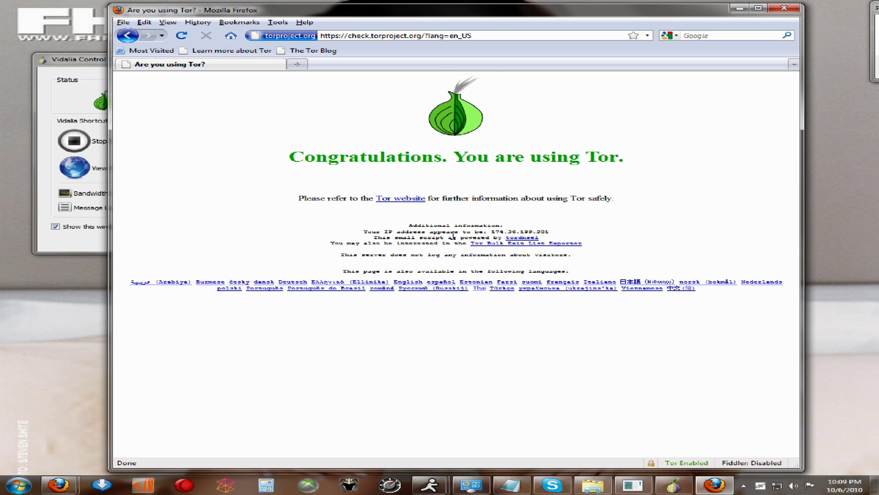
left_click_drag(433, 232, 565, 236)
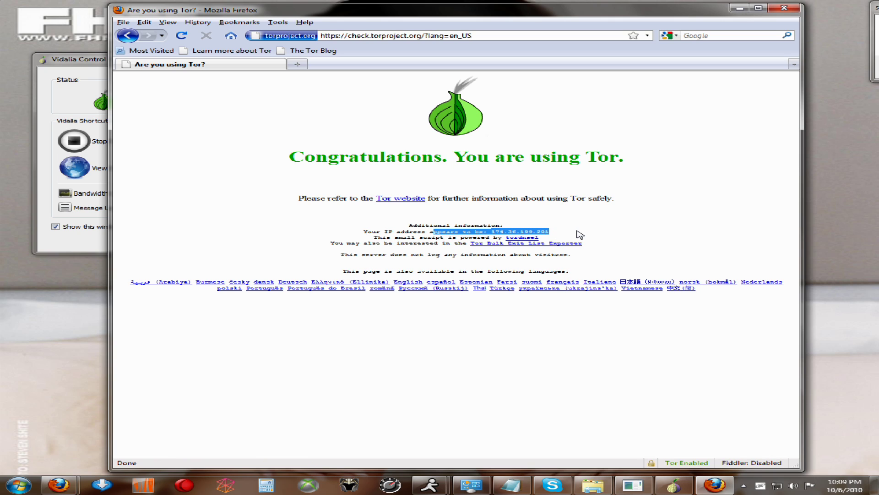
left_click(580, 234)
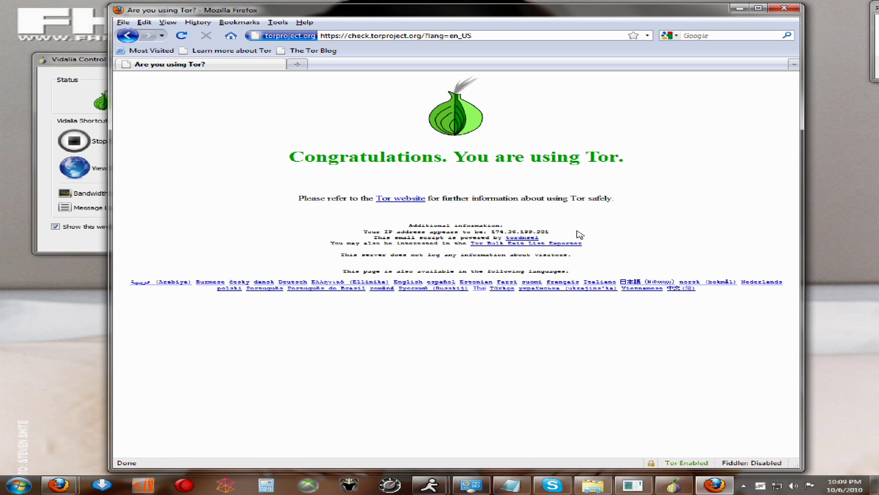
- Open google.com in a new Firefox tab
left_click(299, 64)
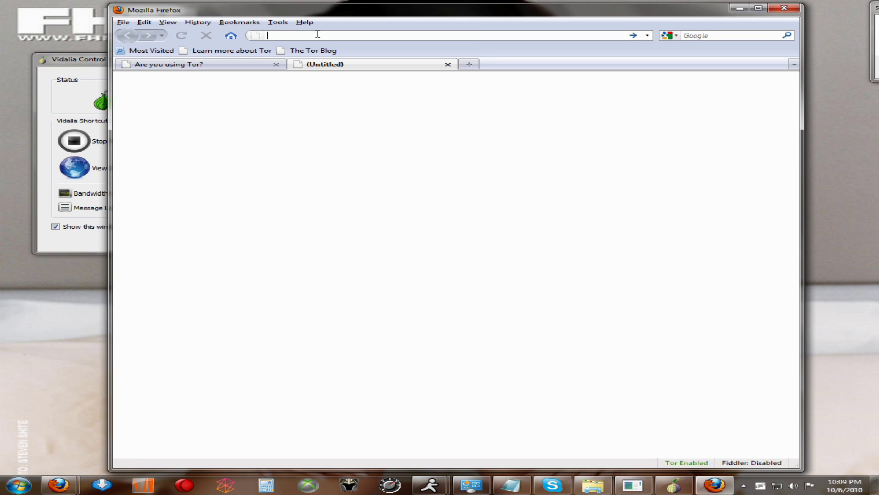
type("google.com")
key("Return")
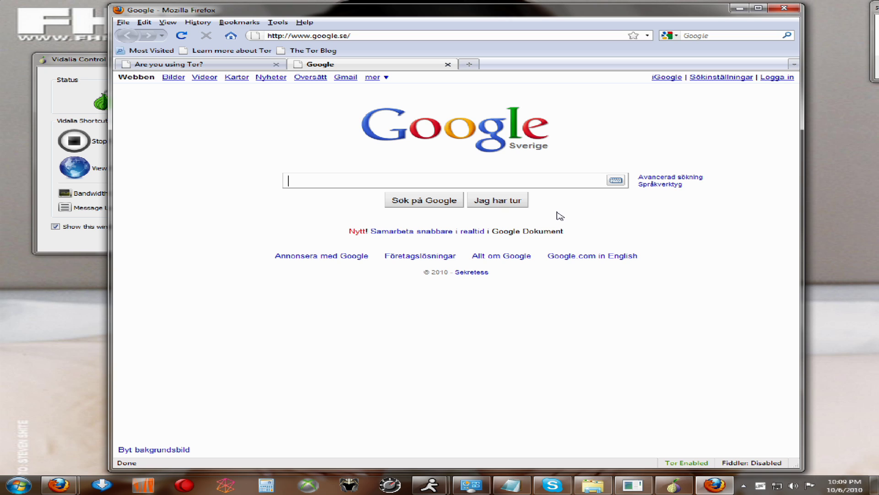
- Compare the Tor check page with the Google page, and load youtube.com in the Google tab
left_click(216, 64)
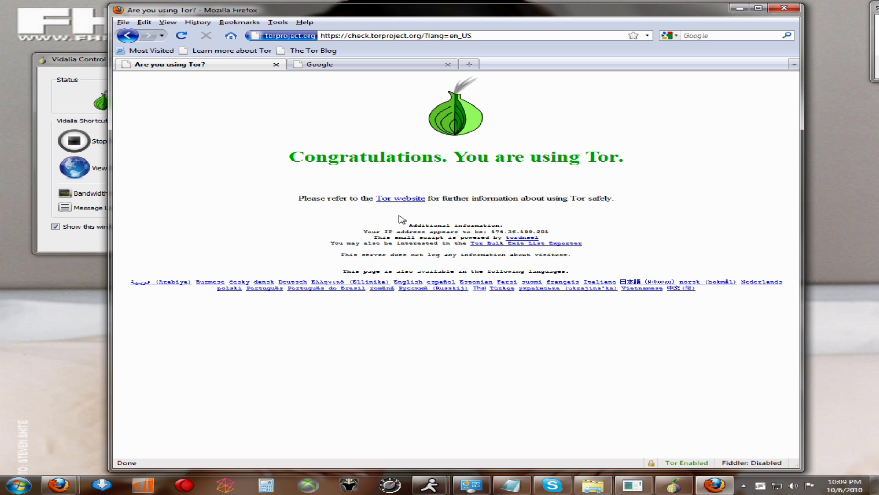
left_click(380, 64)
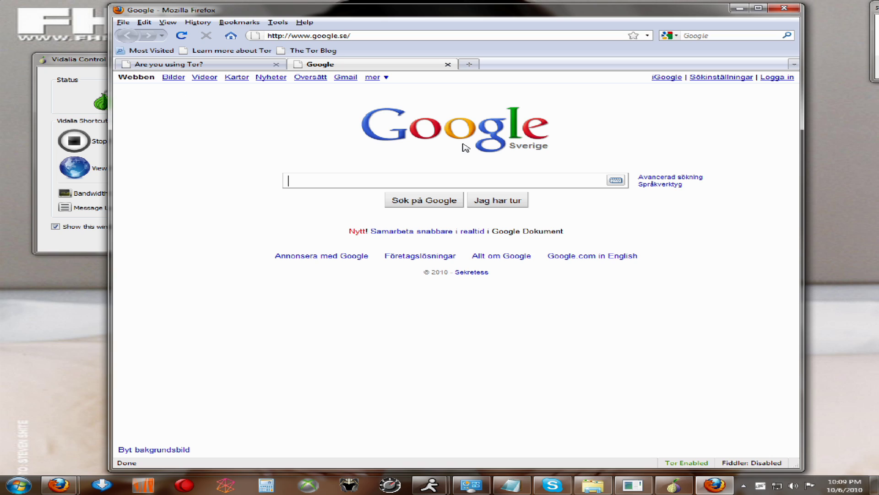
left_click(547, 176)
left_click(349, 34)
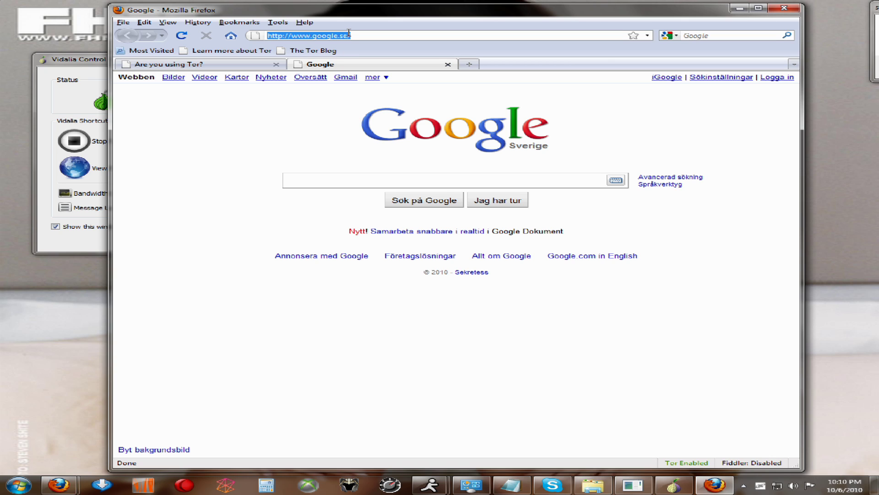
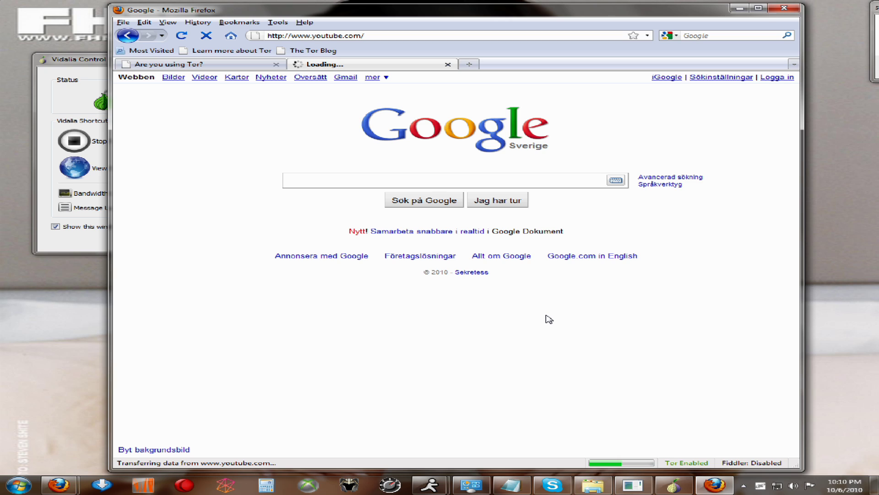
- Close the loading YouTube tab and minimize Firefox to return to the Vidalia Control Panel
left_click(673, 484)
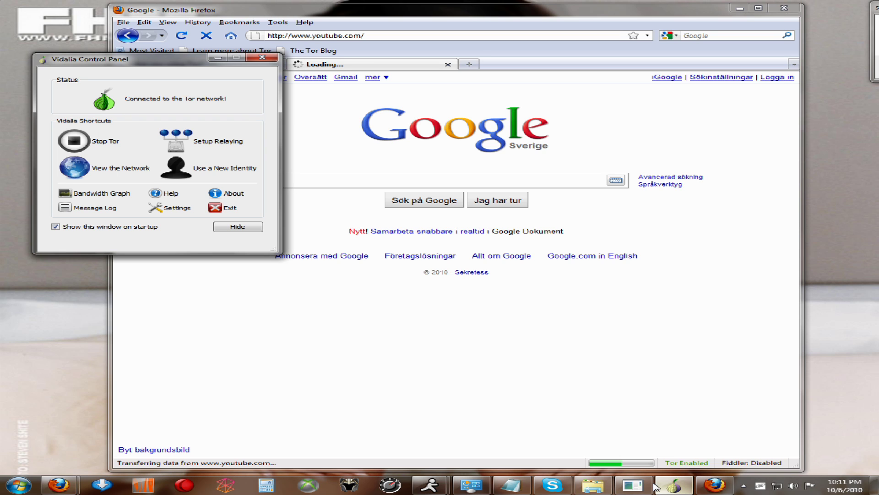
left_click(550, 358)
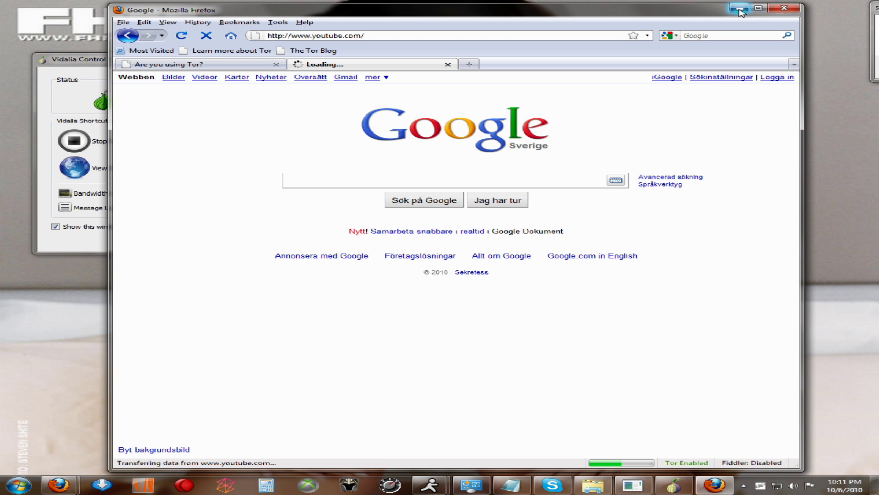
left_click(448, 64)
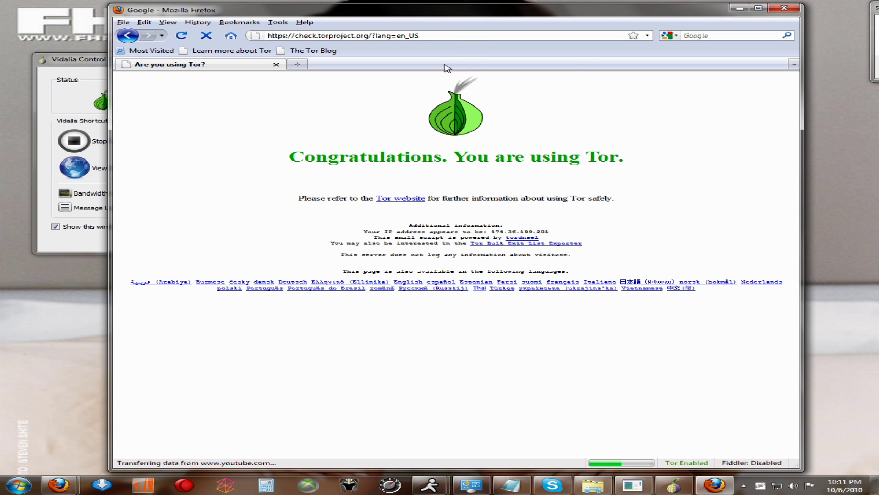
left_click(741, 9)
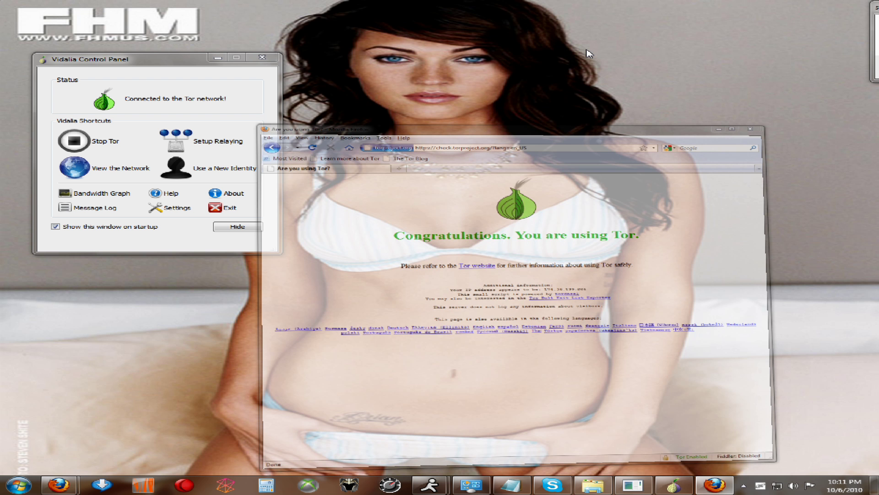
- Open the Tor Network Map from Vidalia and look through its list of relays
left_click(69, 166)
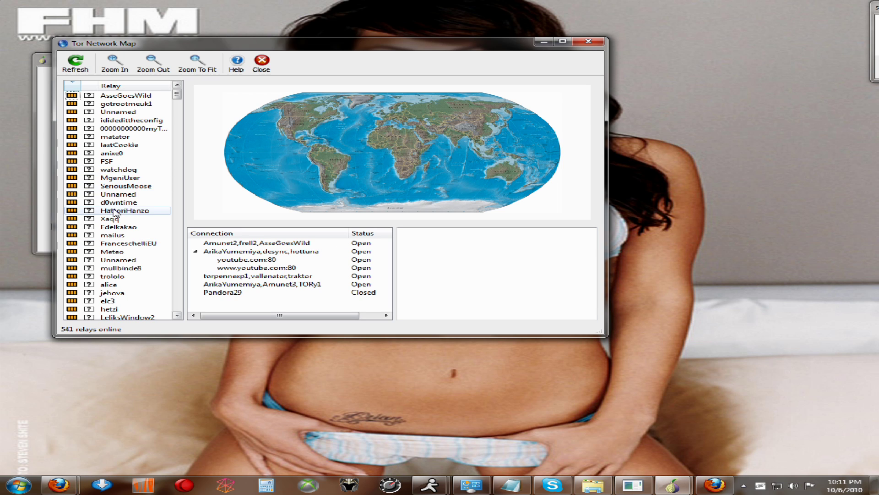
scroll(113, 211, "down", 12)
scroll(114, 211, "down", 13)
scroll(114, 211, "down", 10)
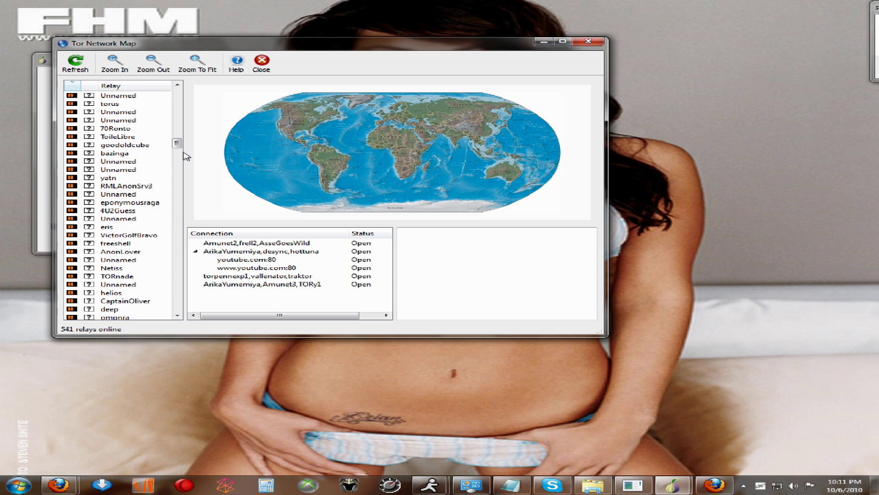
- Examine North America on the Tor network map at closer range, fitting the whole world once in between
left_click(127, 69)
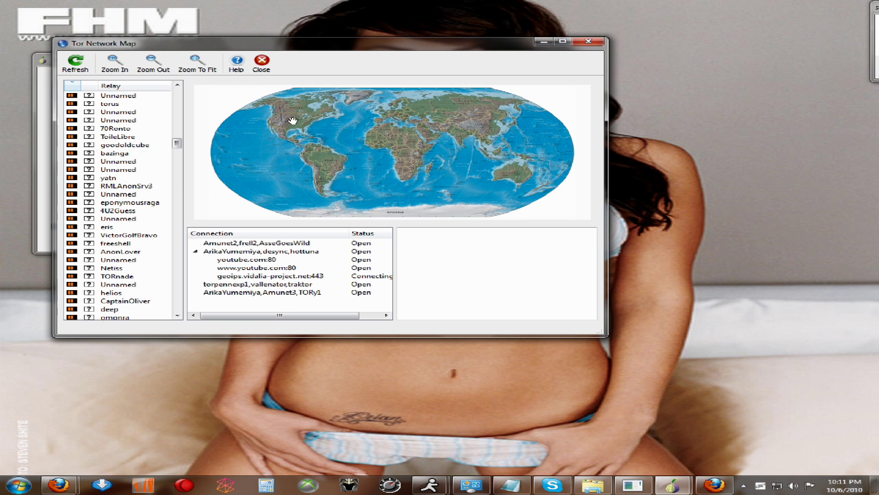
left_click(115, 63)
left_click_drag(284, 127, 405, 169)
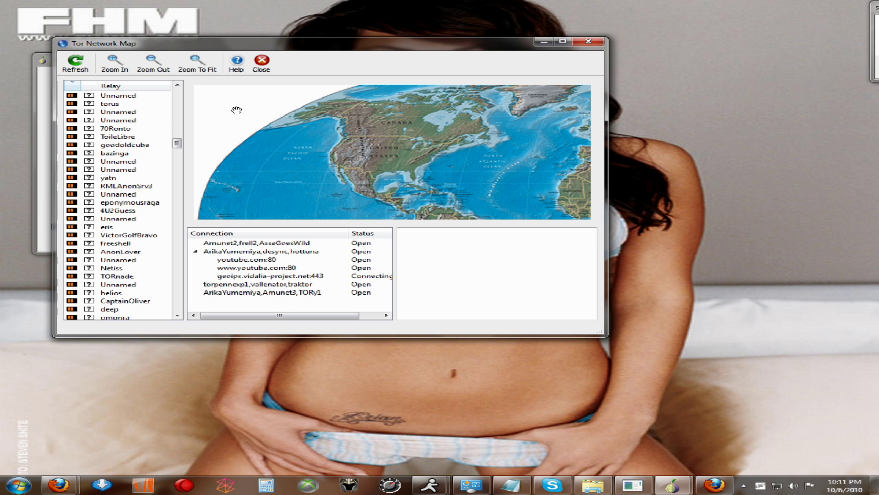
left_click(212, 68)
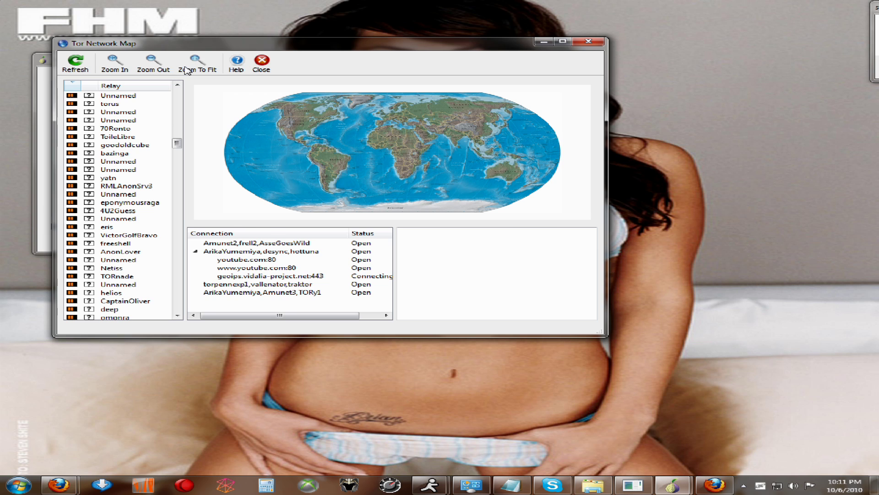
left_click(128, 68)
left_click(128, 69)
left_click(127, 69)
left_click(127, 68)
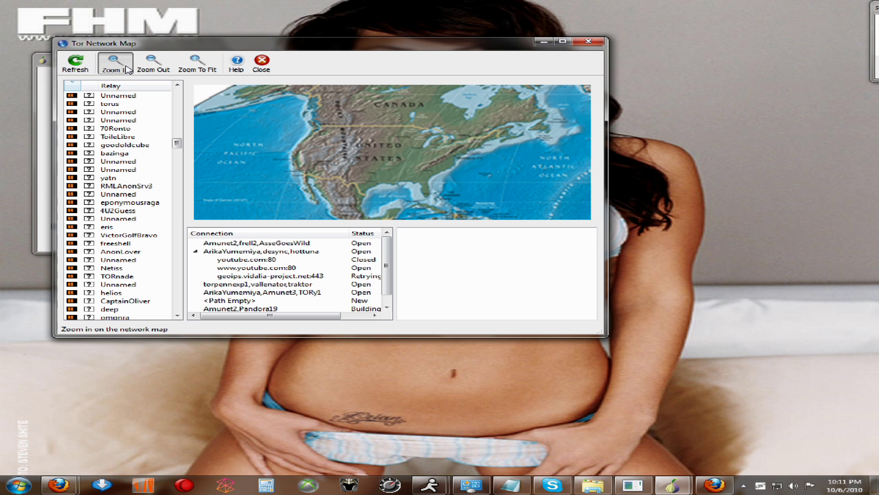
left_click_drag(440, 160, 426, 128)
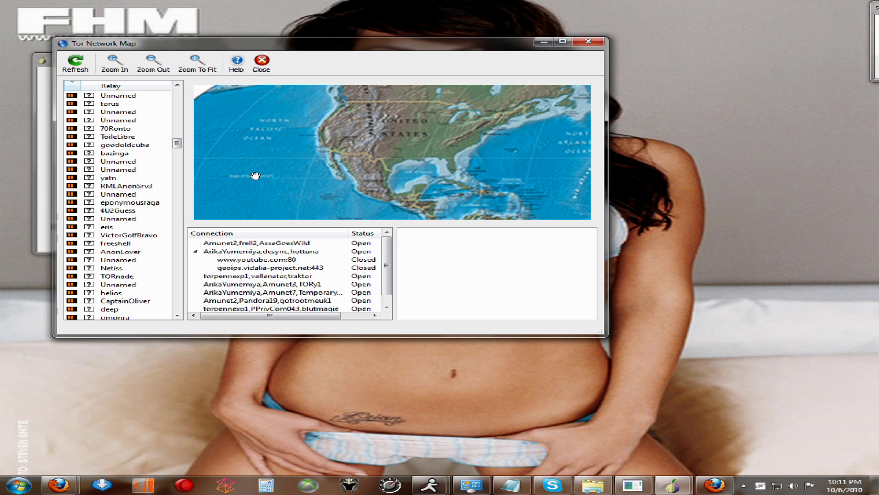
- Select individual circuits in the network map's connection list to inspect their relay paths
left_click(289, 275)
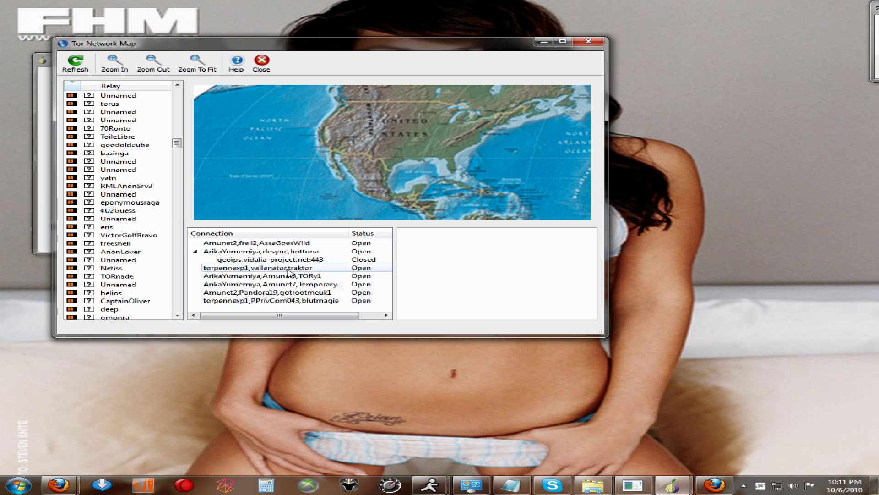
left_click(242, 269)
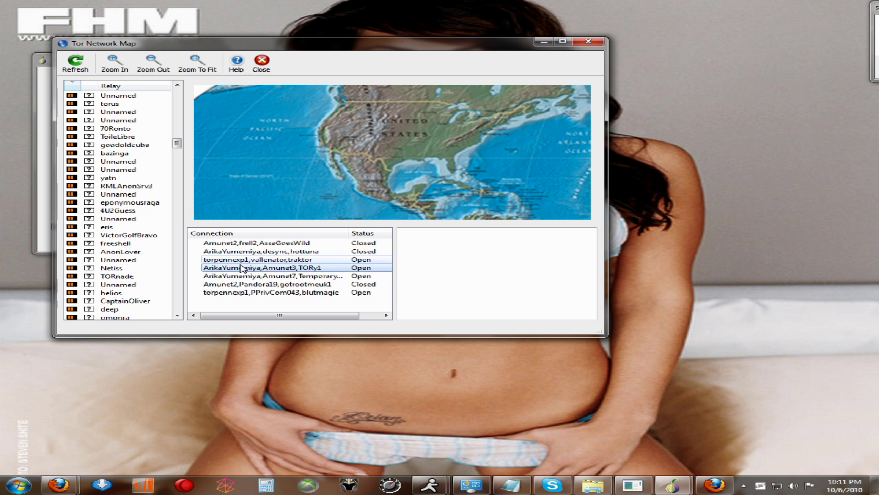
left_click(281, 268)
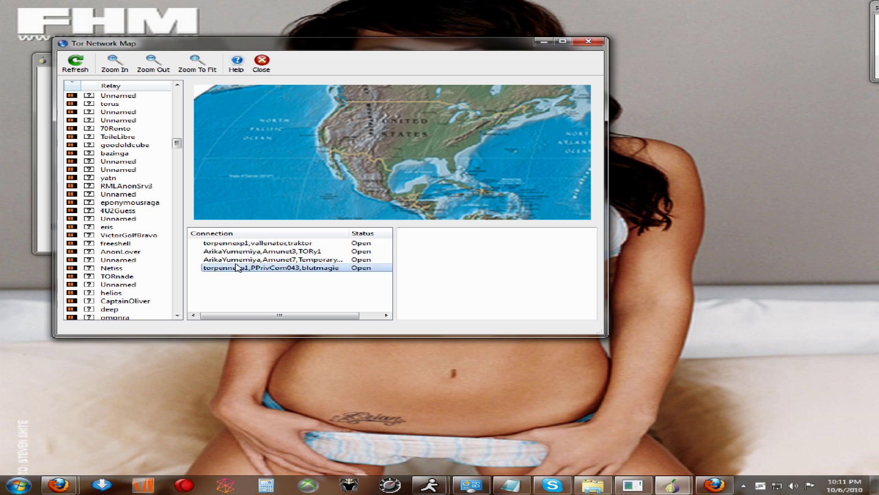
- Inspect the details of individual relays such as VictorGolfBravo and 4U2Guess, and close the Tor Network Map
left_click(132, 260)
left_click(130, 236)
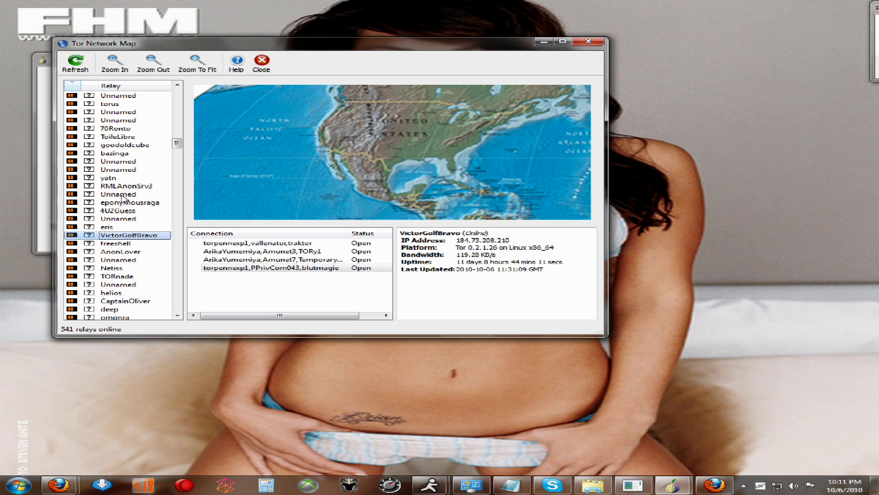
left_click(123, 195)
left_click(116, 210)
left_click(127, 229)
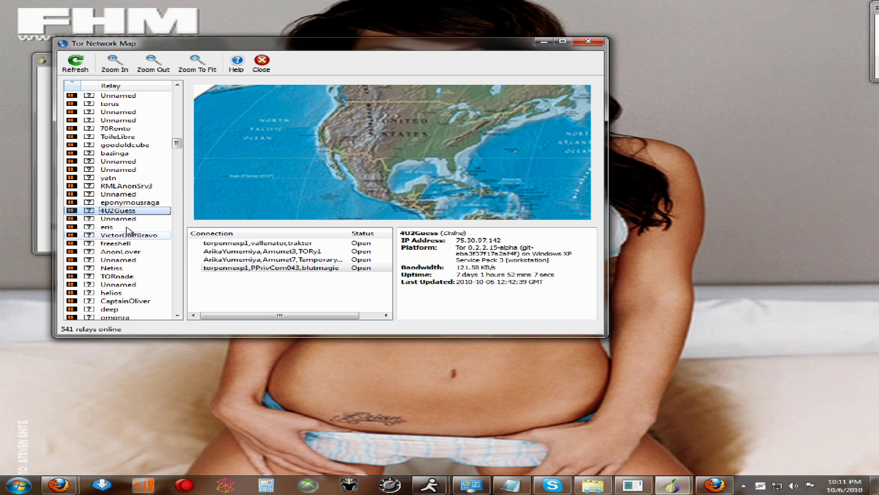
left_click(123, 219)
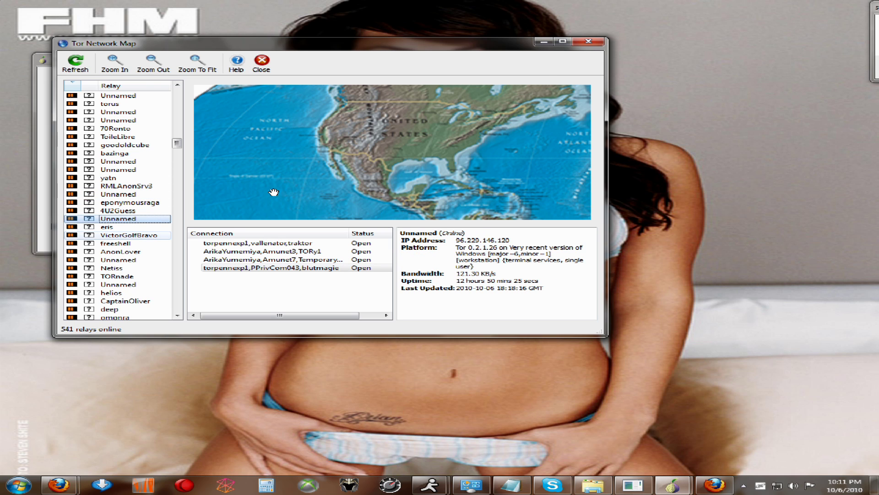
left_click(588, 42)
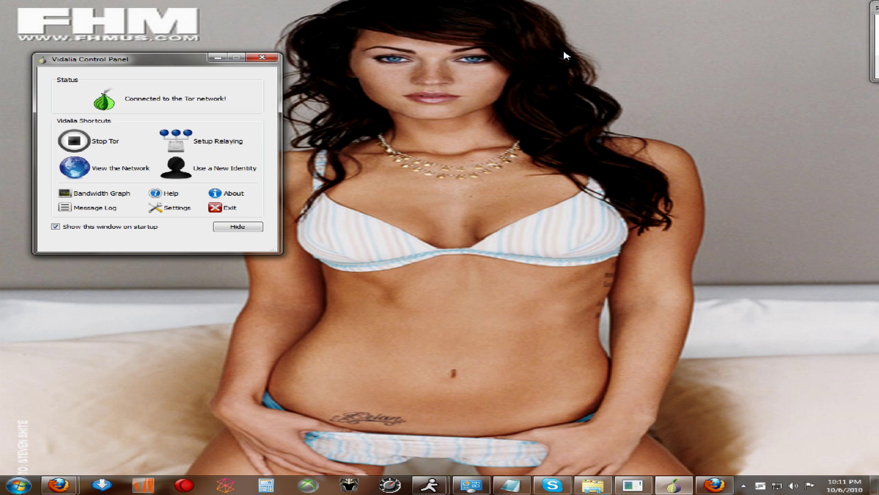
- View Vidalia's relaying options without changing them, and request a new Tor identity from the Control Panel
left_click(204, 150)
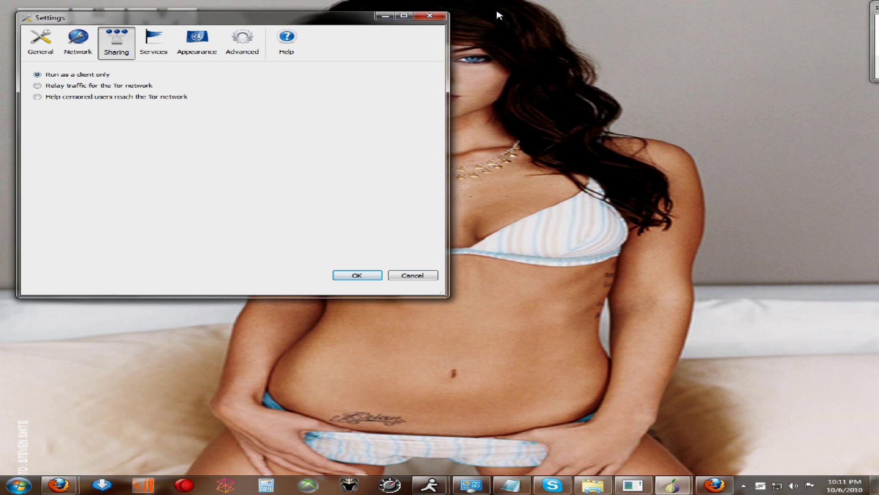
left_click(429, 15)
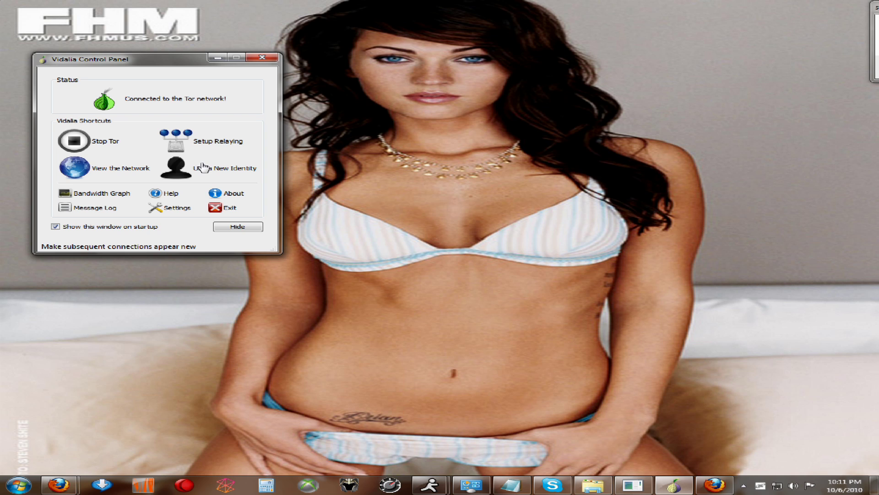
left_click(218, 170)
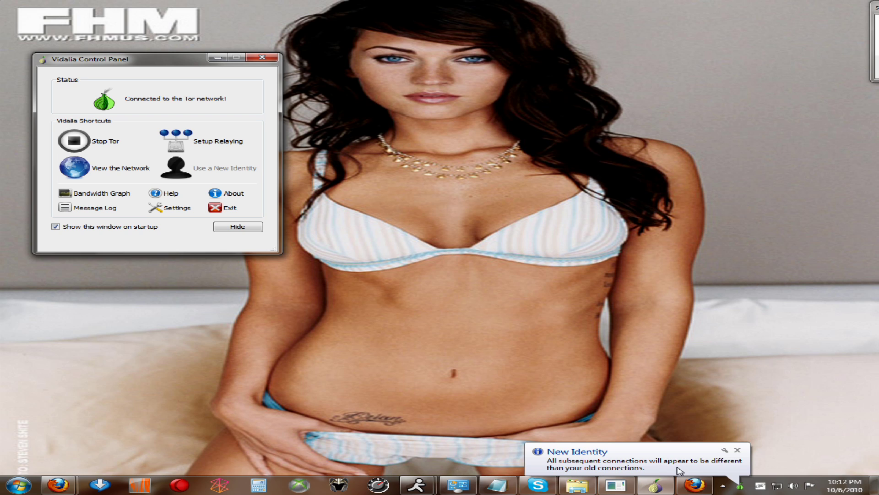
left_click(745, 490)
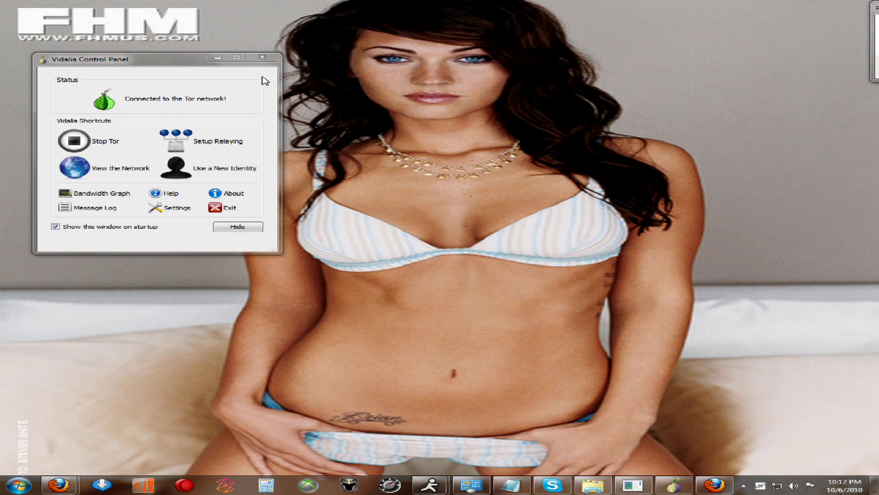
- Move the Vidalia Control Panel and close it, reopen it from the hidden notification icons, and close it again
left_click_drag(169, 62, 315, 143)
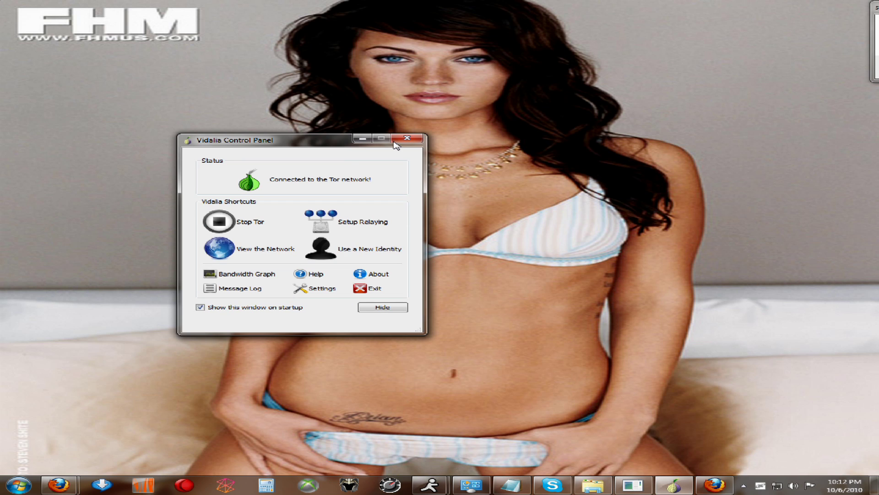
left_click(418, 138)
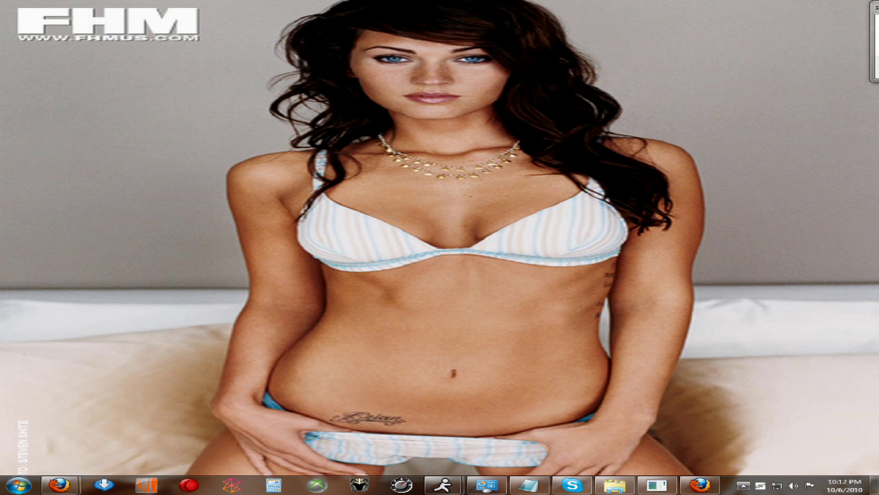
left_click(744, 486)
double_click(764, 436)
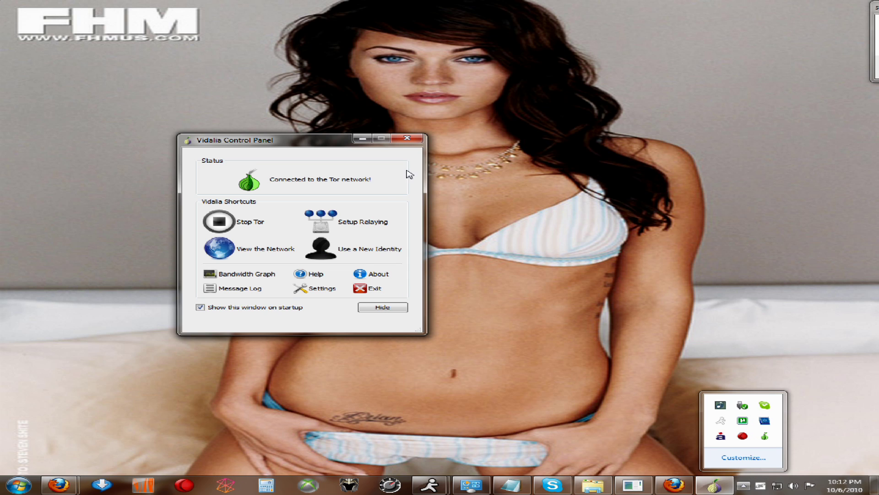
left_click(405, 140)
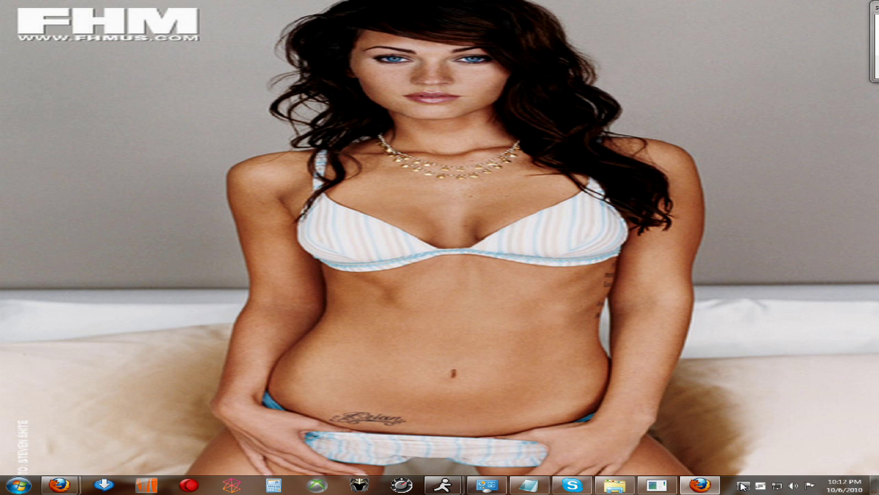
- Exit Vidalia from its notification area icon and bring up the Tor Browser folder to start Tor Browser again
left_click(744, 486)
right_click(762, 435)
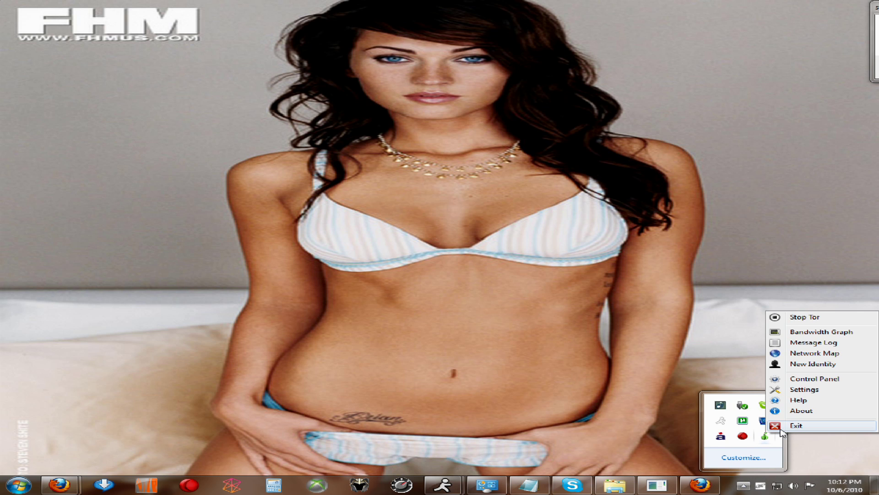
left_click(792, 428)
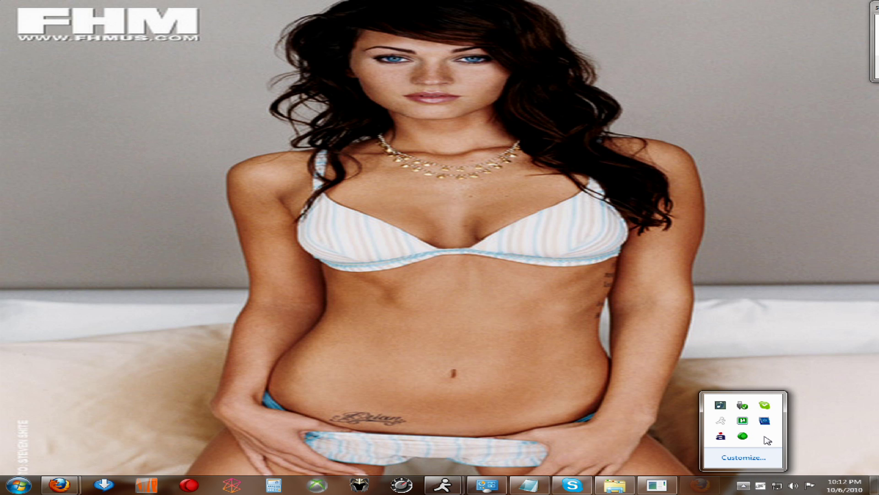
left_click(616, 488)
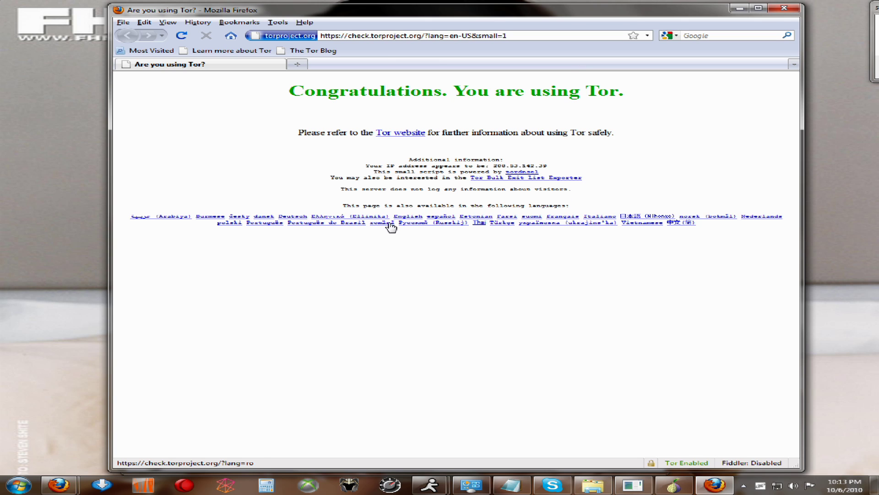
- Load the English version of the Tor check page, enlarge it, and highlight the reported IP address
left_click(417, 217)
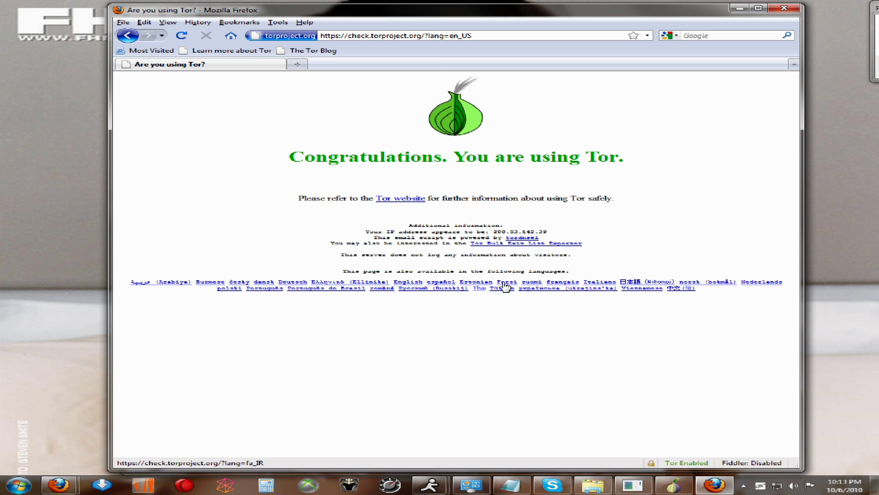
scroll(505, 285, "up", 7)
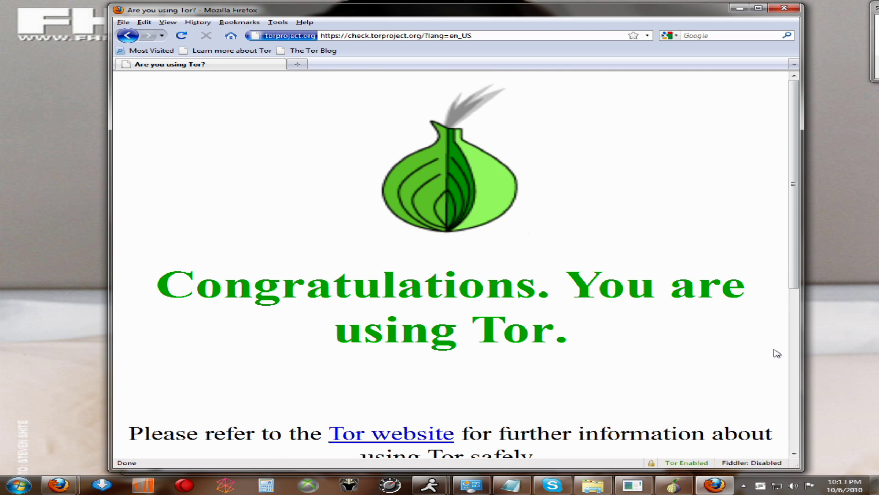
scroll(639, 387, "down", 4)
scroll(640, 387, "down", 1)
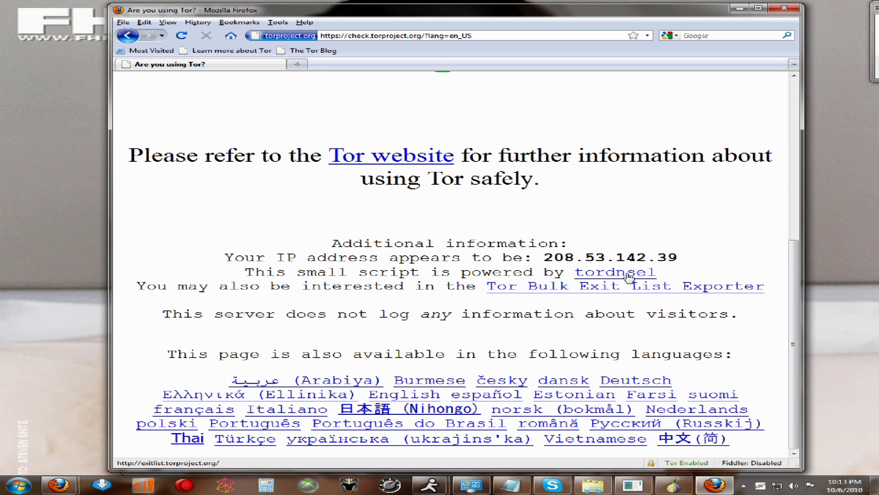
left_click_drag(534, 257, 692, 257)
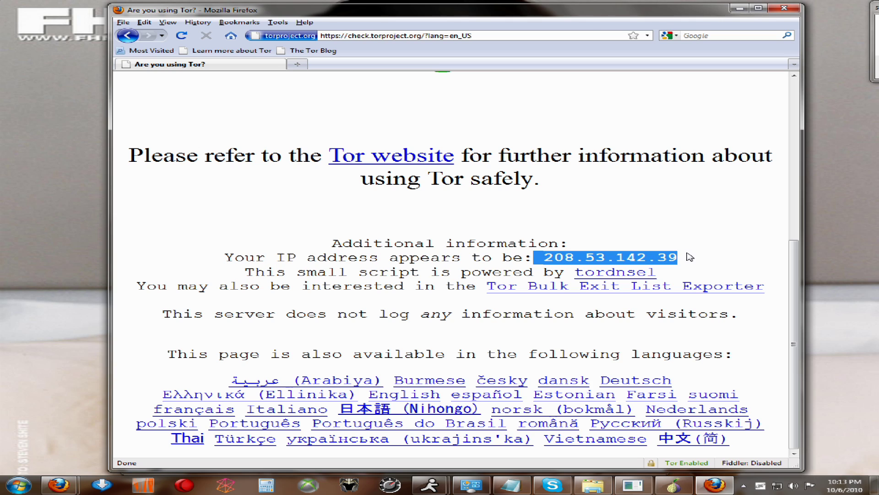
left_click(730, 276)
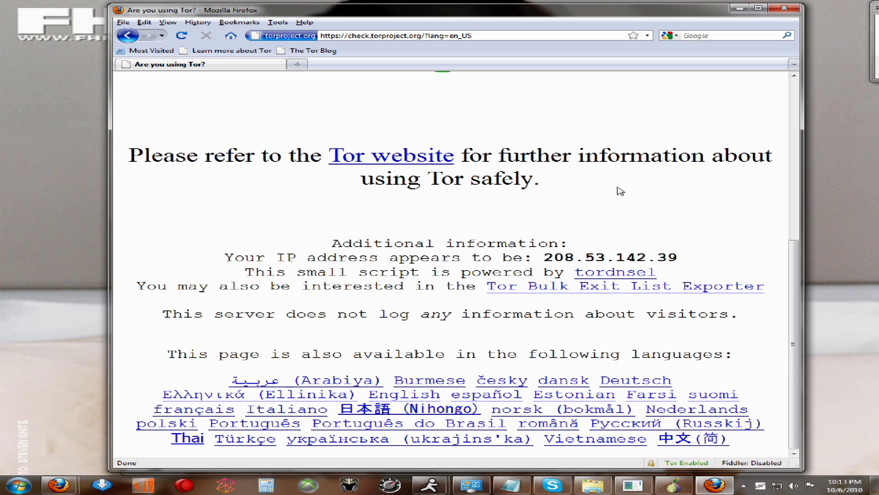
- Close the Tor Firefox window, dismiss the Vidalia Control Panel and Tor Browser folder, and check the hidden notification icons
left_click(792, 10)
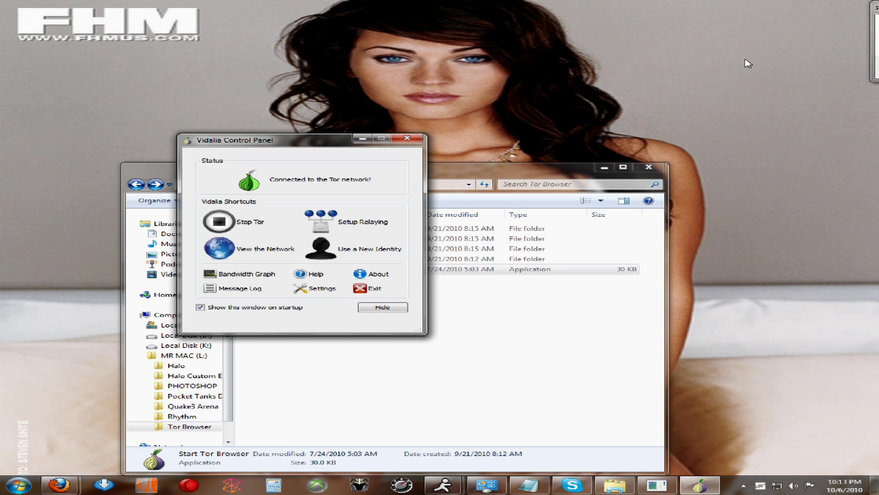
left_click_drag(282, 151, 317, 118)
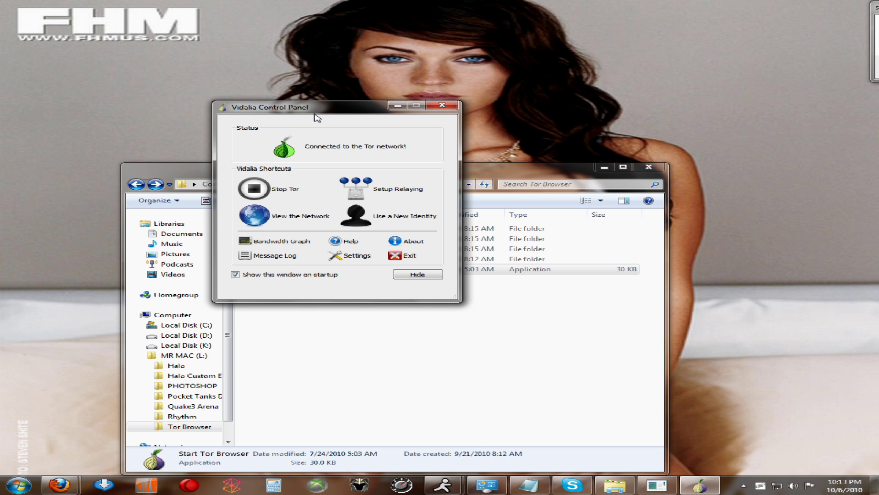
left_click(398, 105)
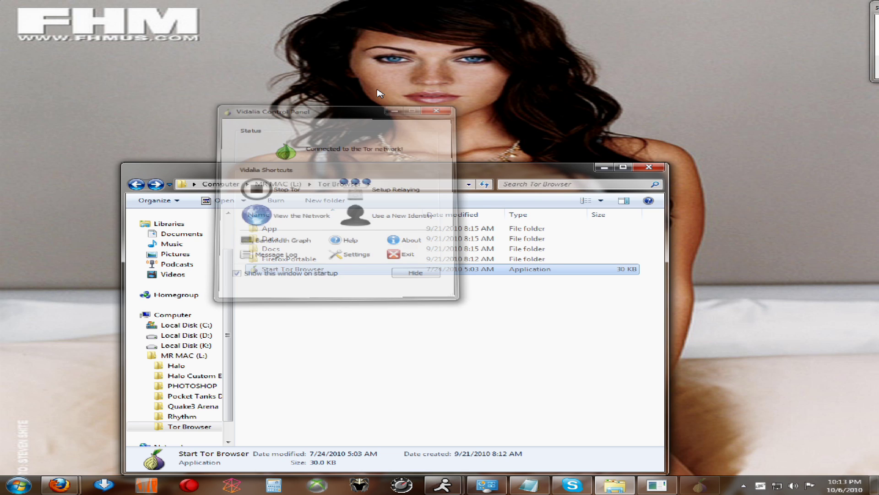
left_click(650, 169)
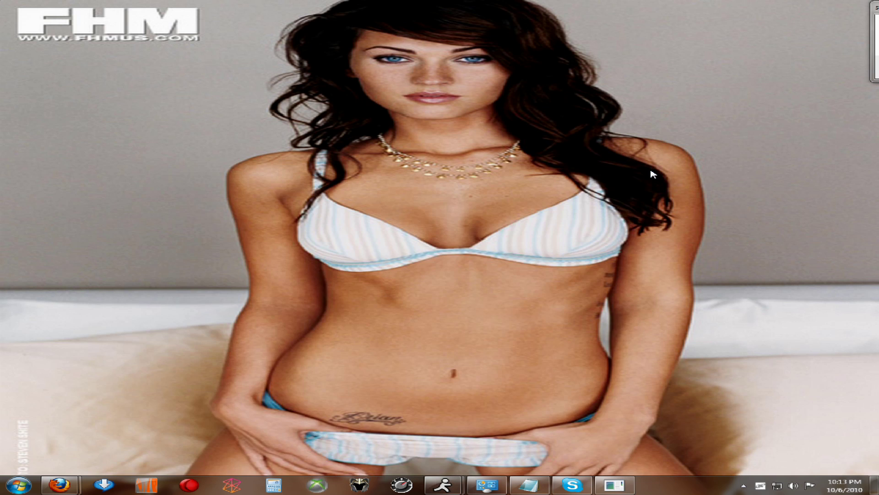
left_click(743, 486)
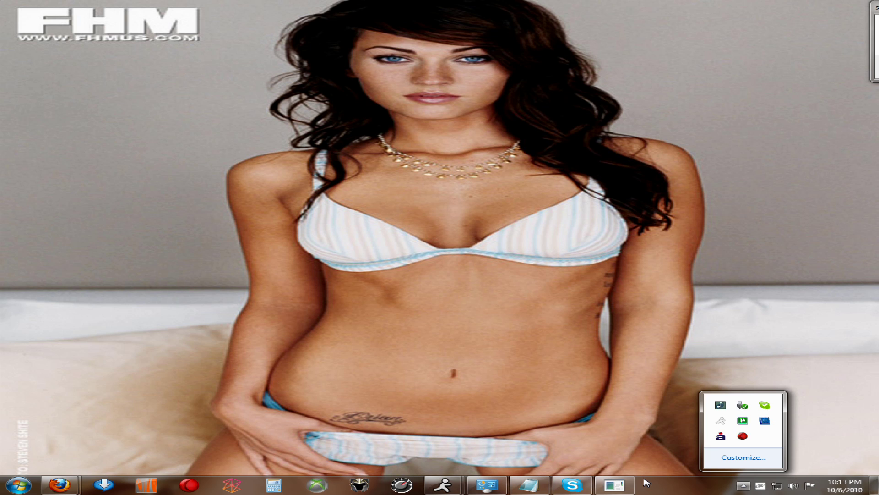
left_click(742, 437)
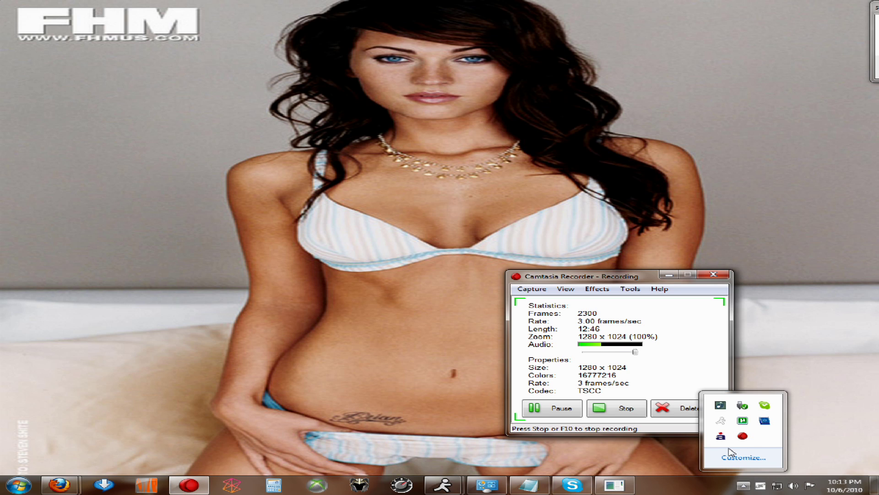